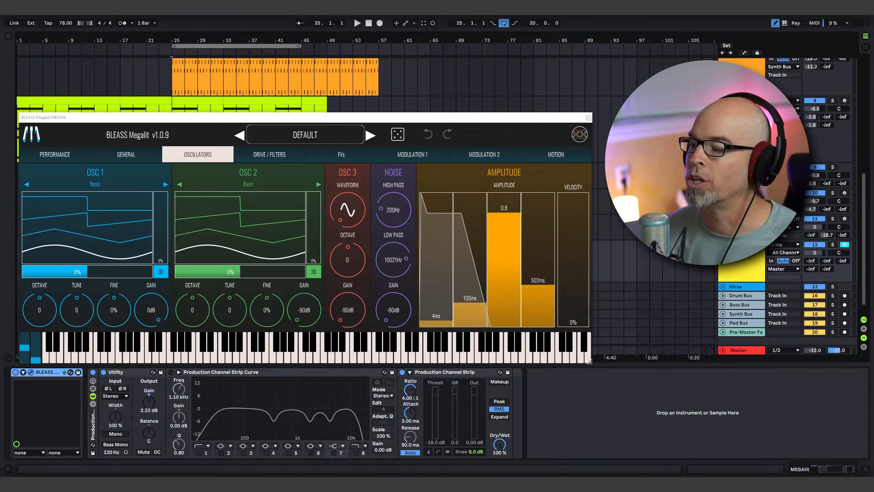
Browse the preset list, filtering it to favourites and back to all presets, and close the browser.
left_click(305, 135)
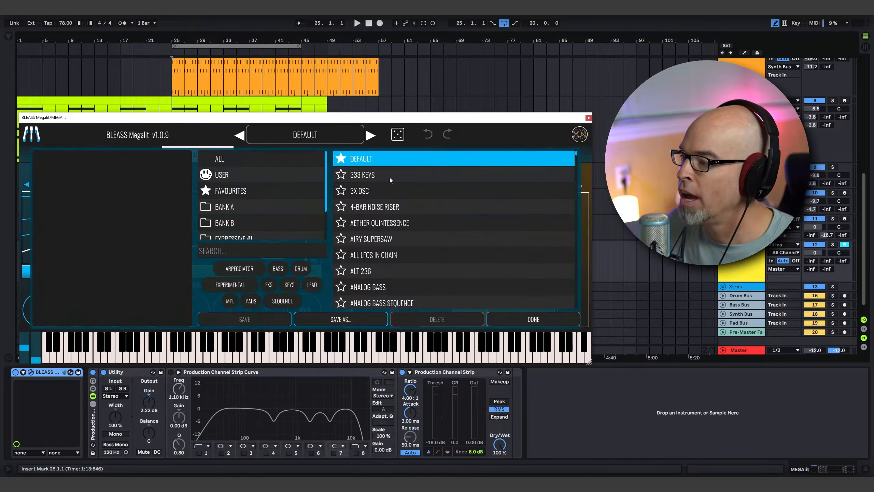
left_click(341, 159)
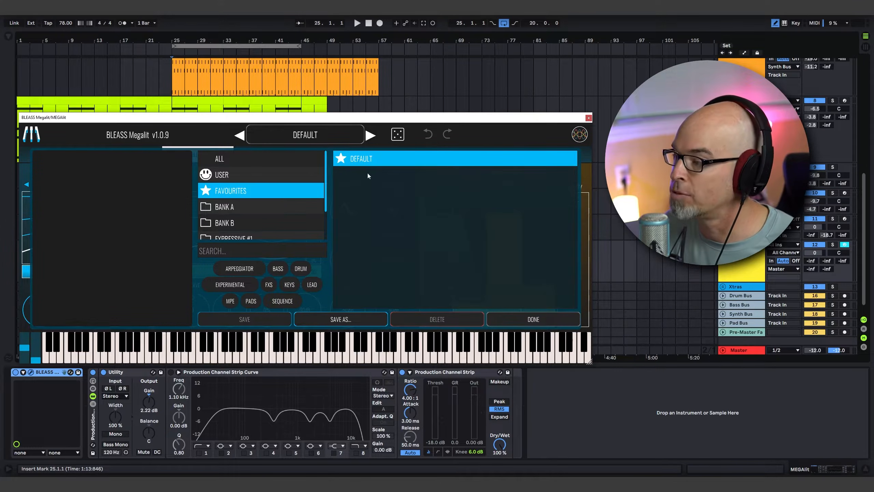
left_click(255, 160)
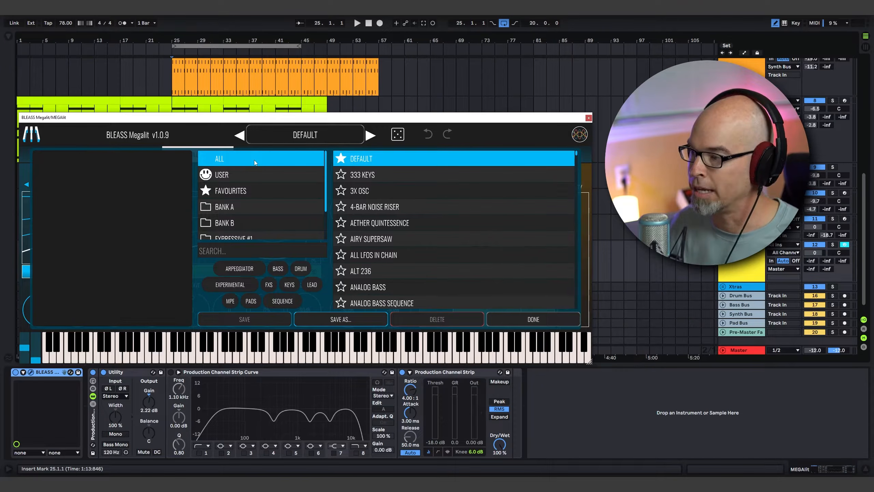
left_click(284, 135)
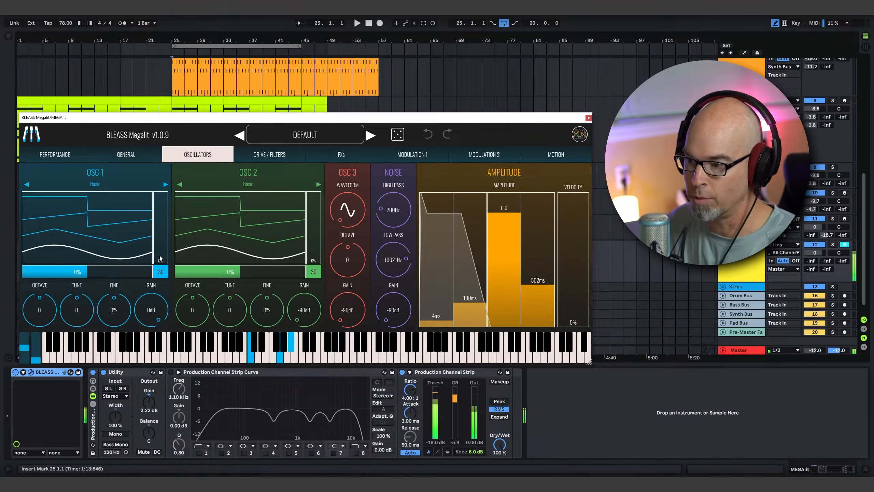
Try sweeping Osc 1's wavetable position from 0% and back, and toggle its waveform display between 3D and 2D.
left_click_drag(161, 257, 151, 277)
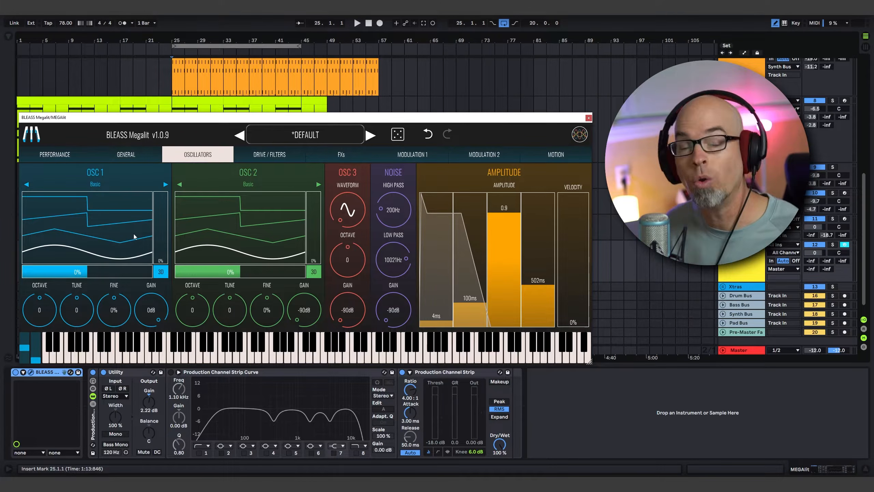
left_click(162, 273)
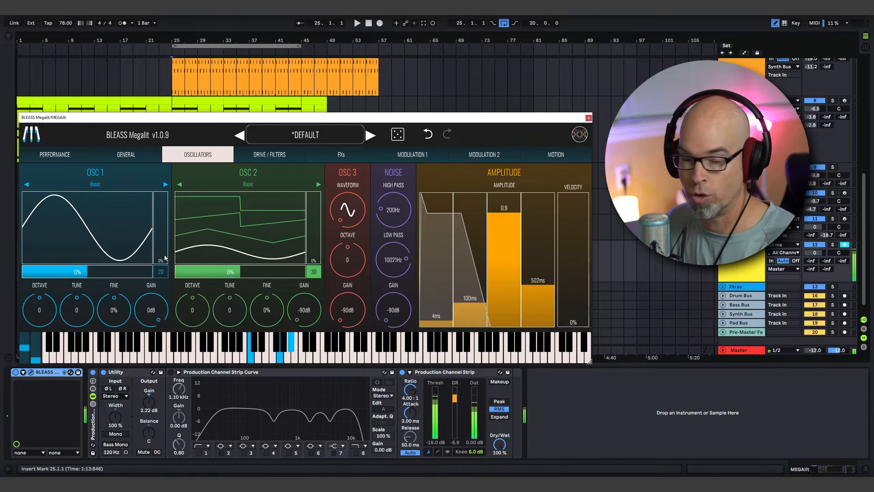
mouse_move(165, 256)
left_mouse_down()
mouse_move(169, 201)
mouse_move(164, 266)
left_mouse_up()
left_click(161, 272)
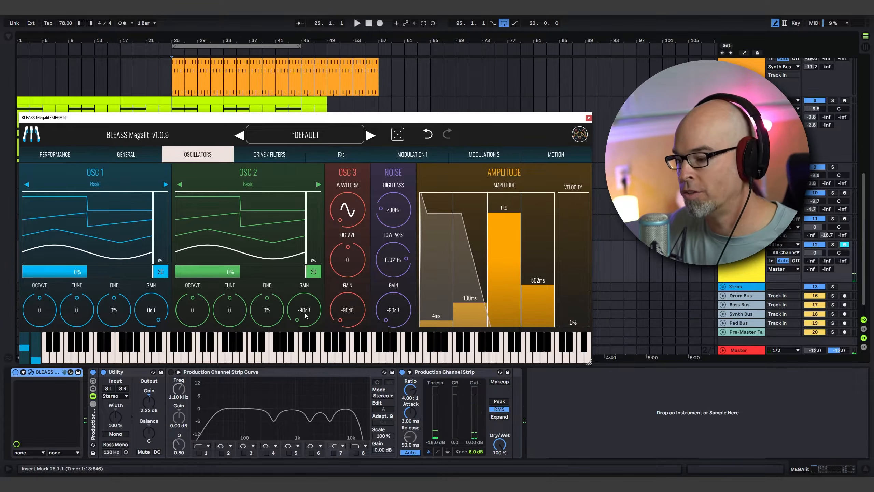
Try raising Osc 2's gain and reset it to -90 dB.
left_click_drag(306, 315, 318, 263)
double_click(292, 298)
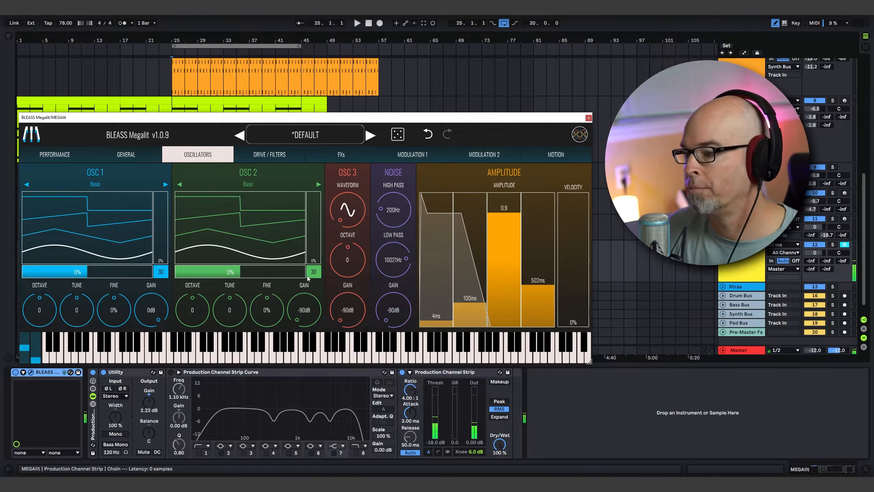
Load the Morph7 wavetable into Osc 1, set its position to about 39% and show the waveform in 2D.
left_click(102, 185)
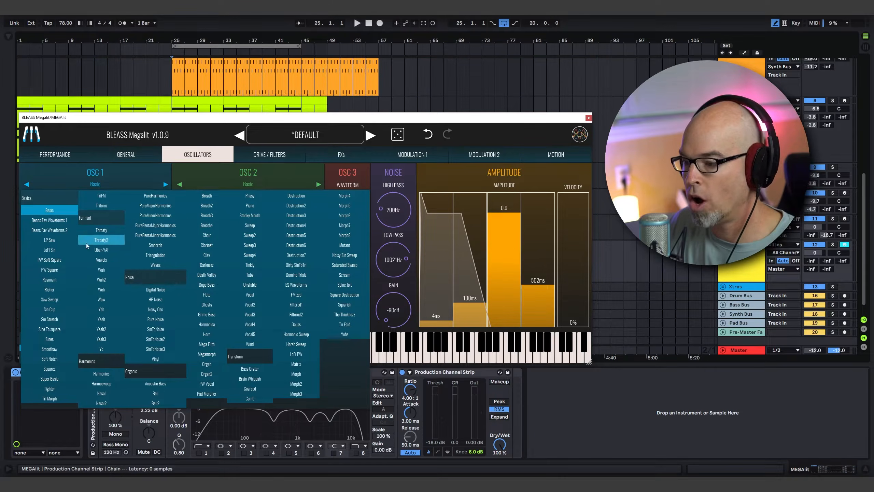
left_click(360, 226)
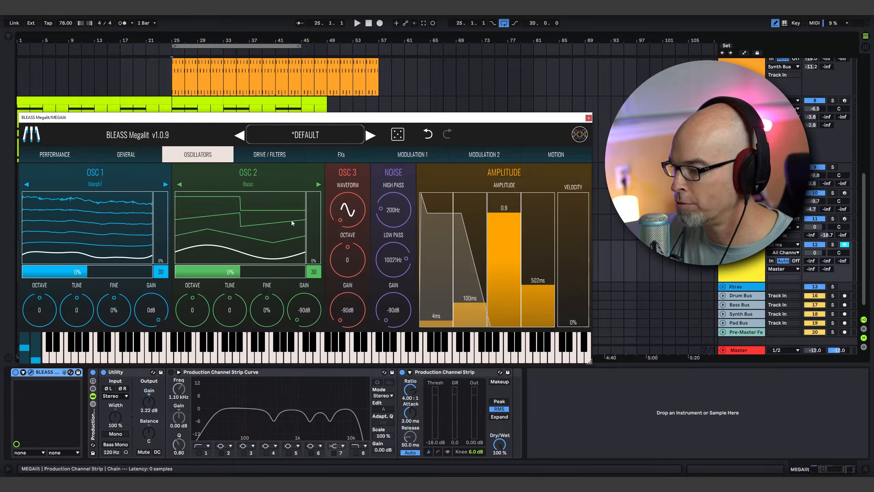
left_click_drag(163, 257, 162, 237)
left_click(161, 273)
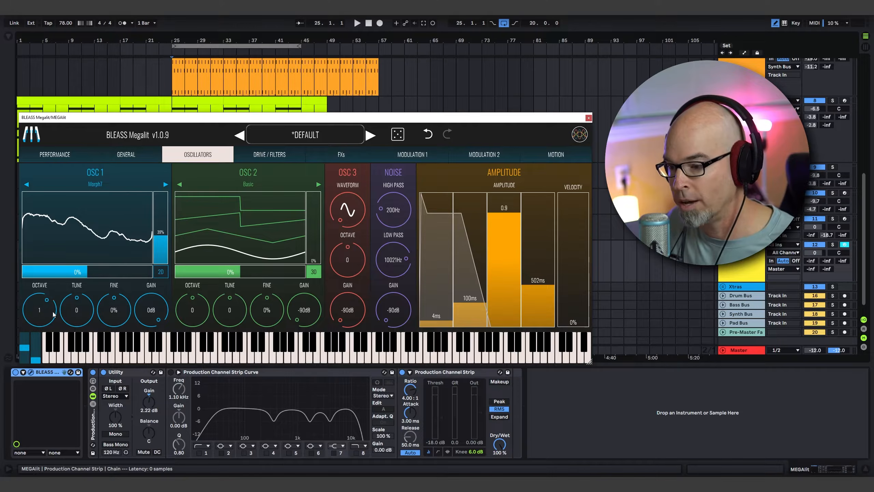
Set Osc 1's wavetable fold to 47% and its wavetable position to about 89%.
left_click_drag(76, 309, 95, 320)
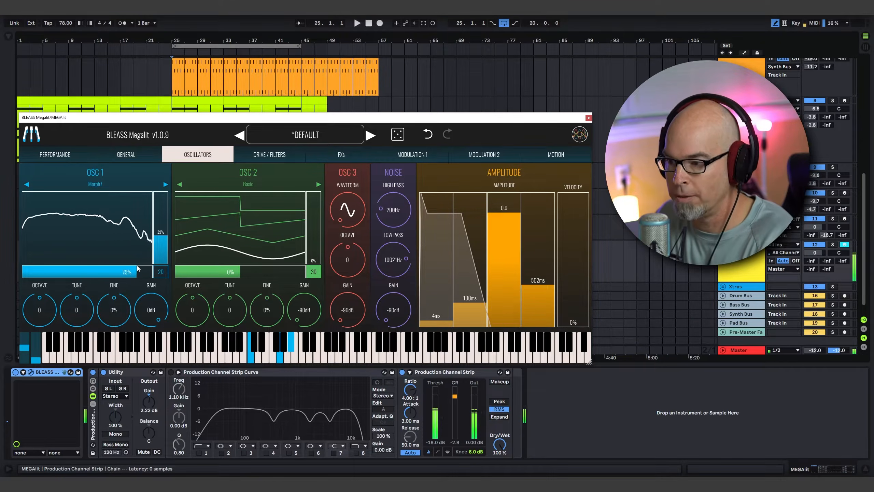
left_click_drag(84, 274, 119, 273)
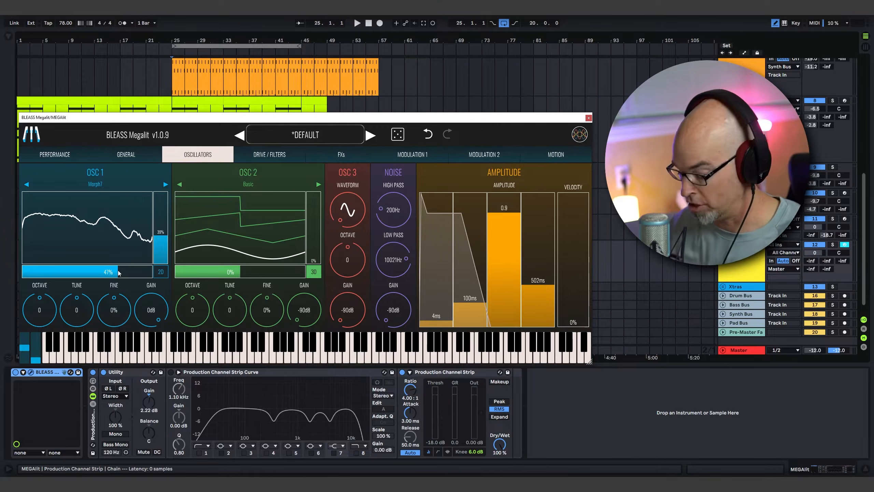
left_click_drag(162, 248, 164, 226)
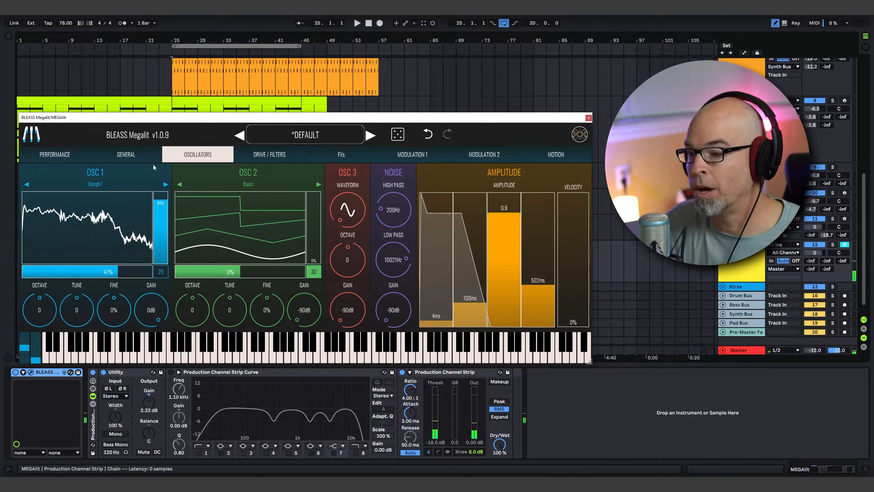
Try unison on Osc 1 with 4 voices, 31% detune and 200% stereo, and switch off its Osc 1 target.
left_click(135, 156)
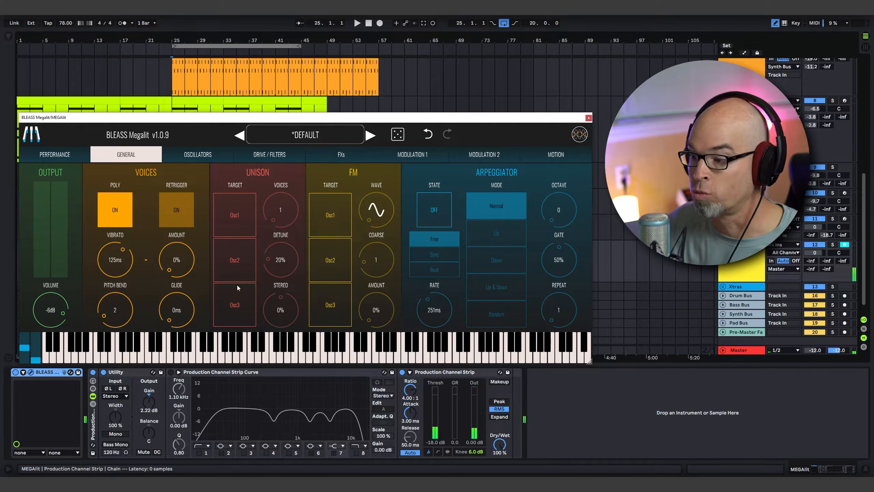
left_click(235, 215)
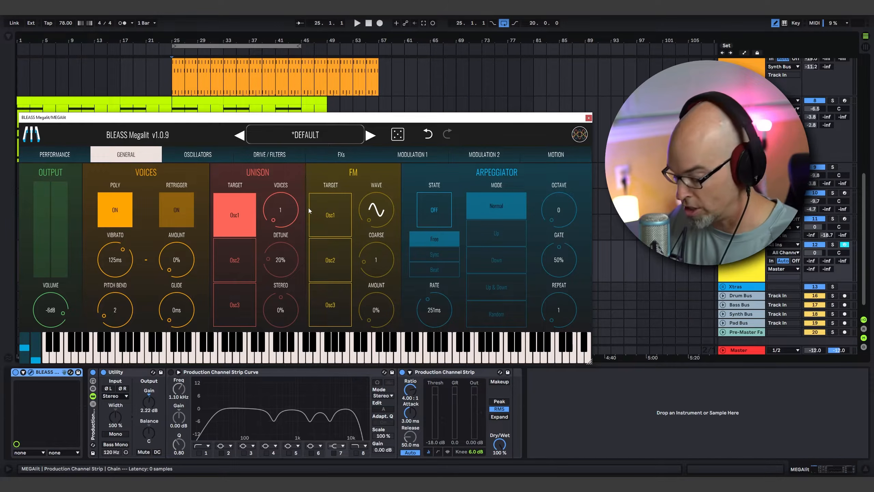
left_click_drag(286, 207, 287, 161)
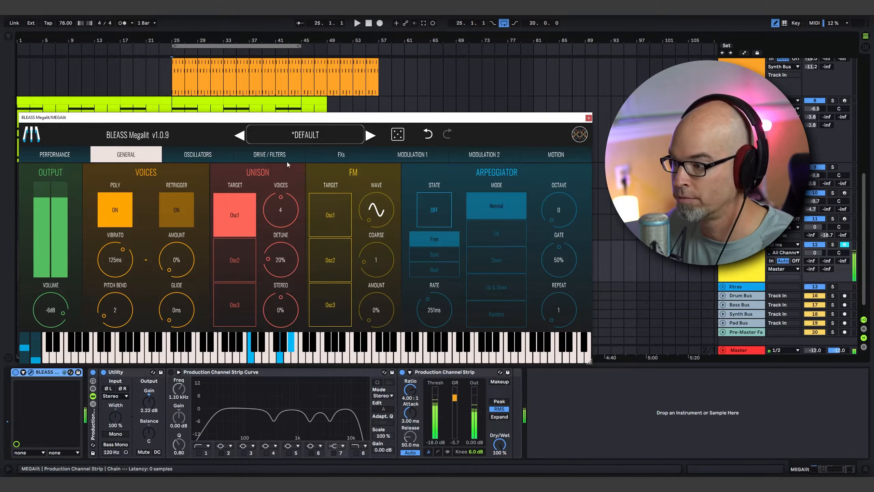
left_click_drag(280, 260, 281, 252)
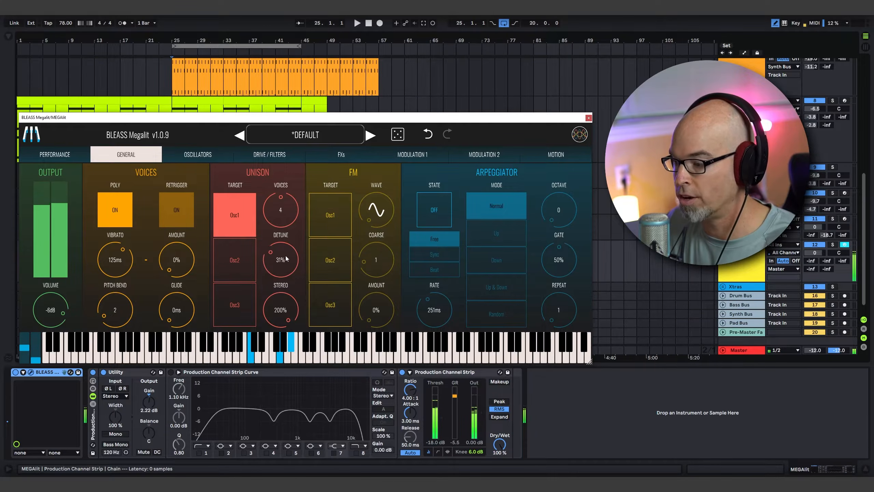
left_click_drag(281, 309, 289, 245)
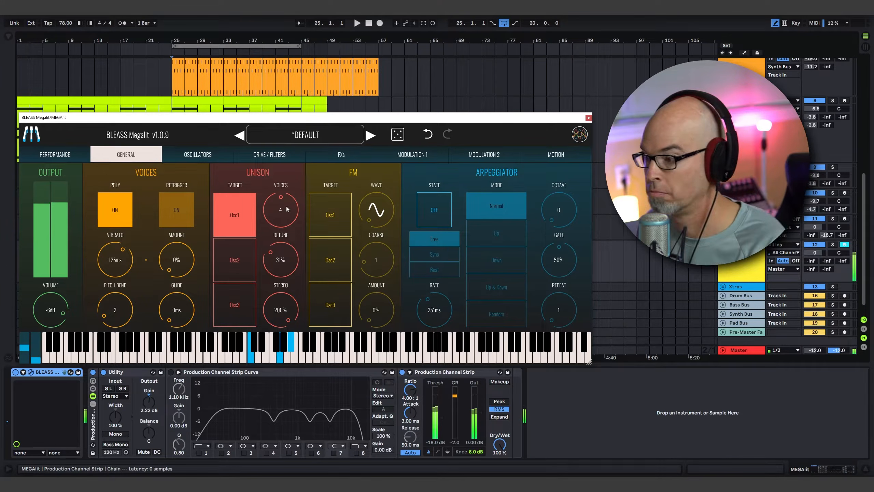
mouse_move(281, 208)
left_mouse_down()
mouse_move(286, 241)
mouse_move(285, 206)
left_mouse_up()
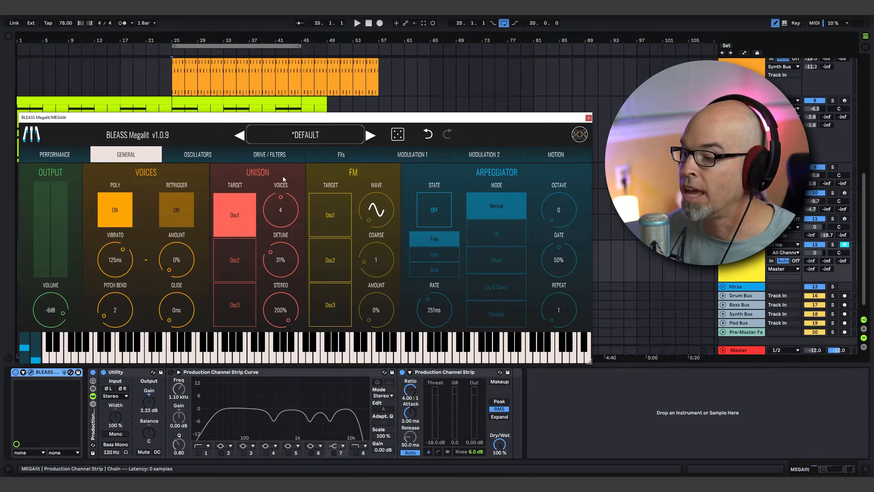
left_click(243, 213)
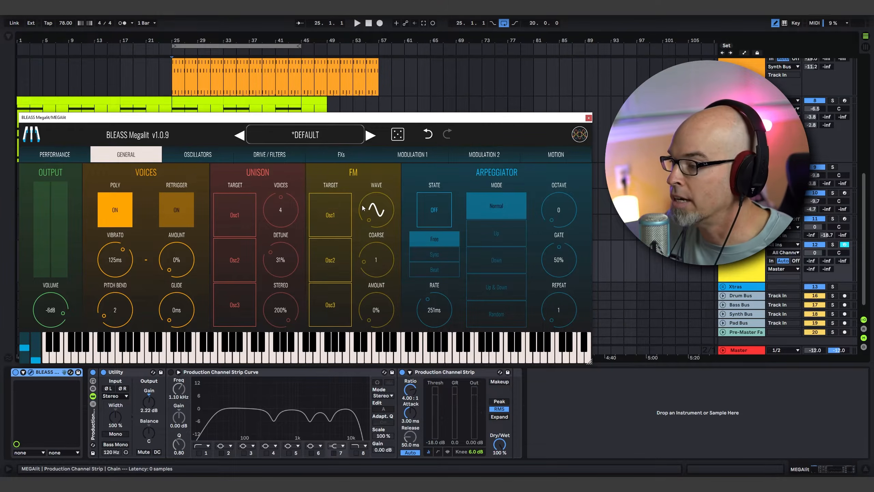
Enable FM on Osc 1 with a nearly square wave, coarse 3 and amount 26%, and inspect the modulated oscillator waveform.
left_click_drag(363, 208, 376, 221)
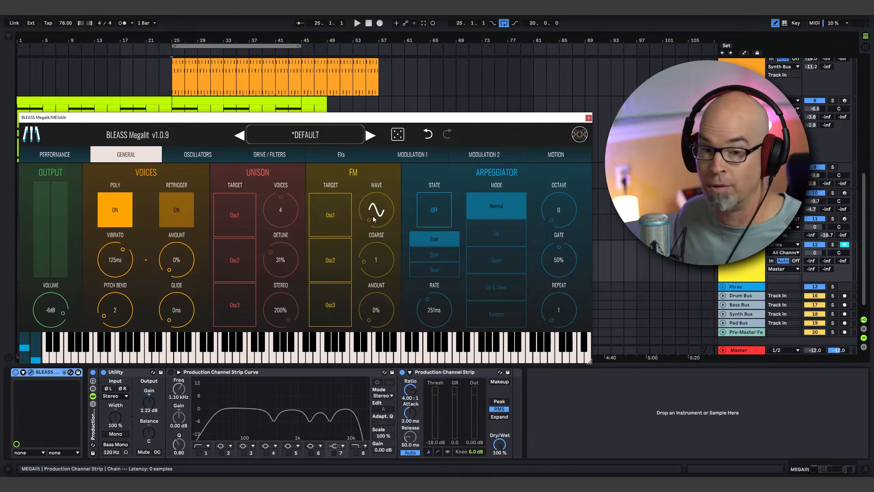
left_click(329, 209)
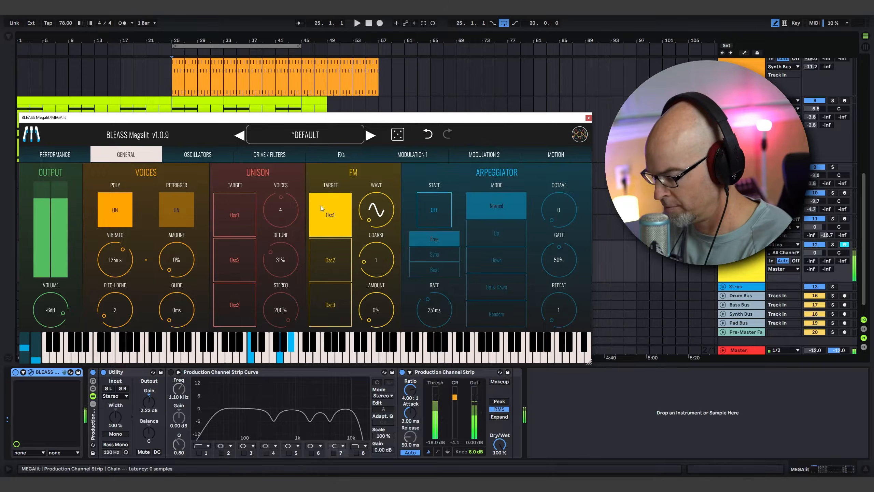
scroll(377, 209, "up", 2)
scroll(385, 269, "up", 2)
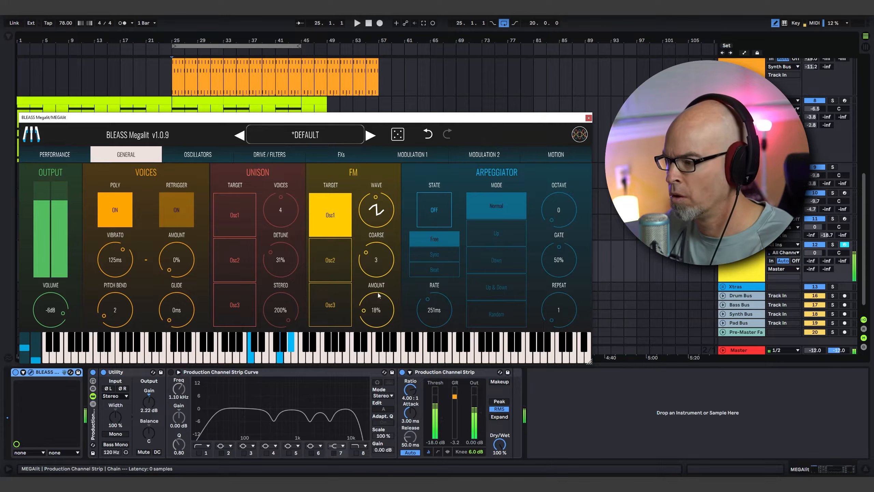
left_click_drag(383, 254, 374, 276)
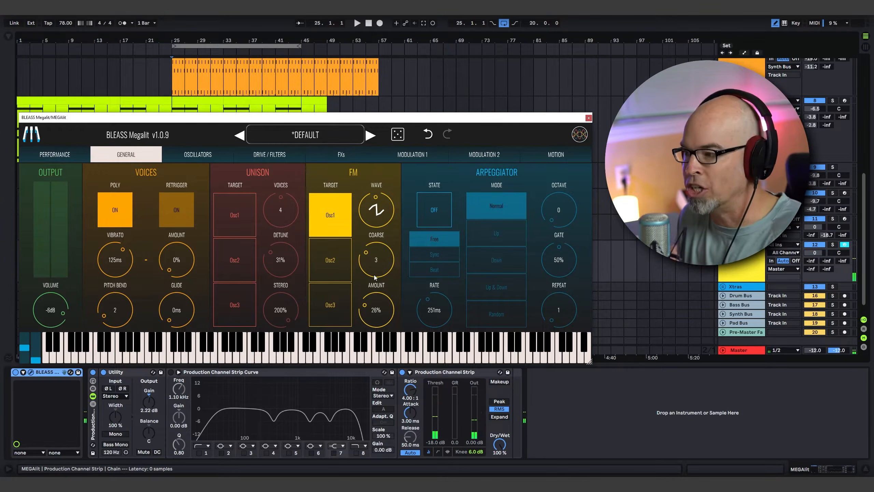
left_click_drag(373, 195, 374, 192)
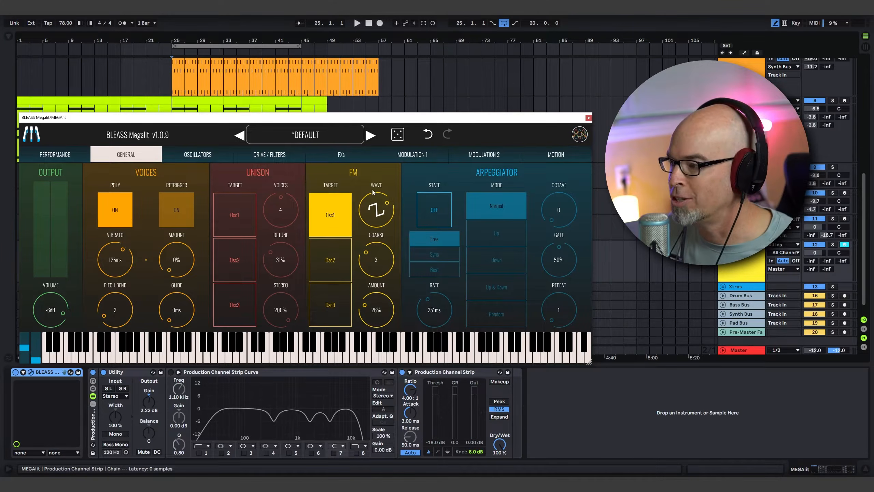
left_click(216, 156)
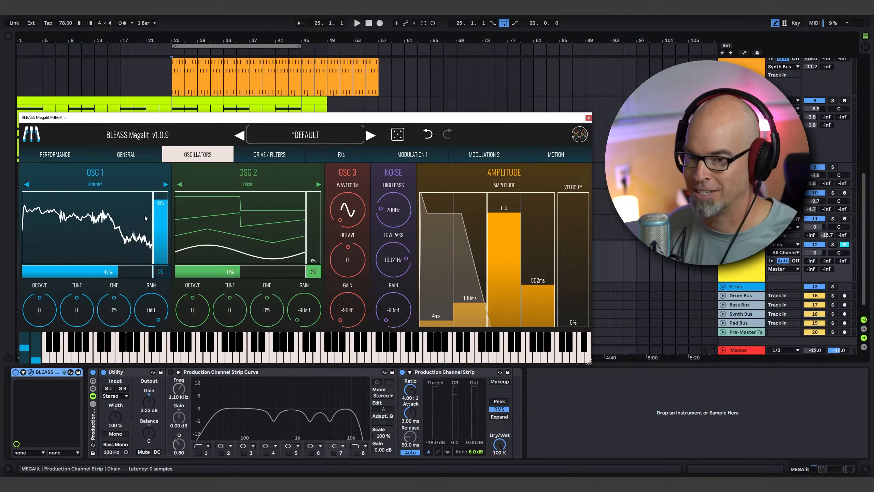
Set the FM coarse to 1 and amount to 0%, and switch off FM on Osc 1.
left_click(126, 155)
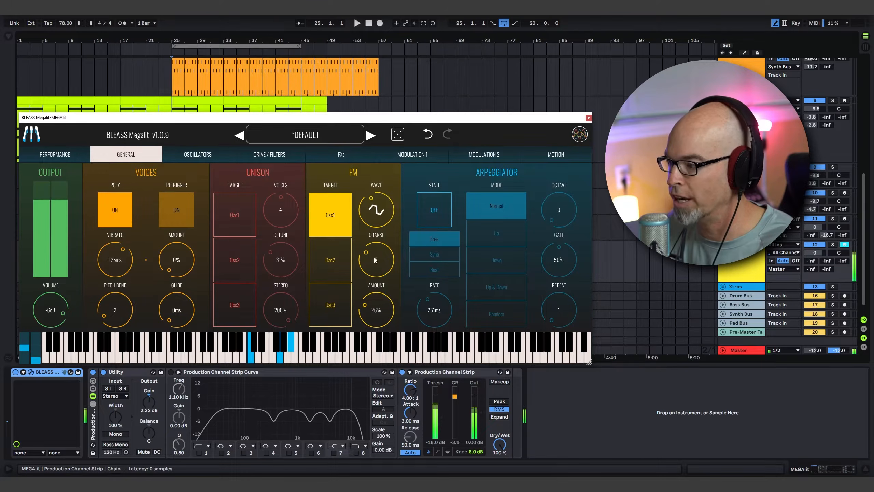
left_click_drag(382, 249, 376, 343)
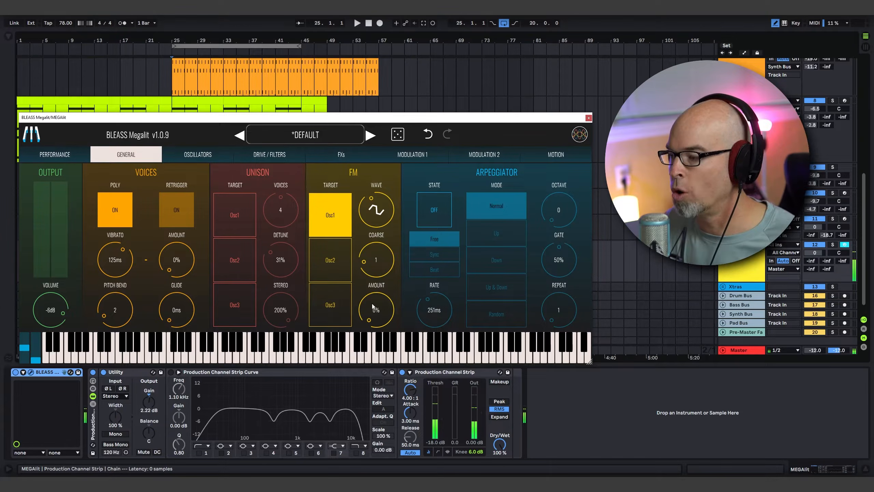
left_click(333, 205)
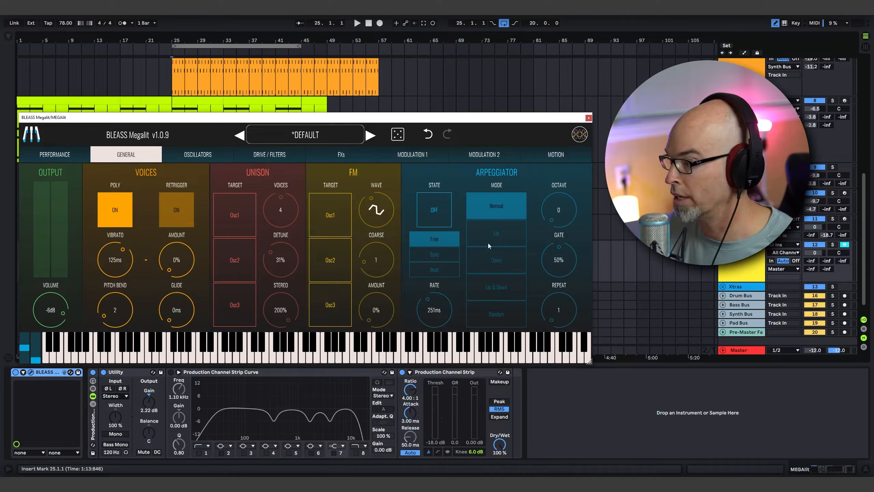
Examine the performance controls and the modulation destinations available for Pressure.
left_click(51, 157)
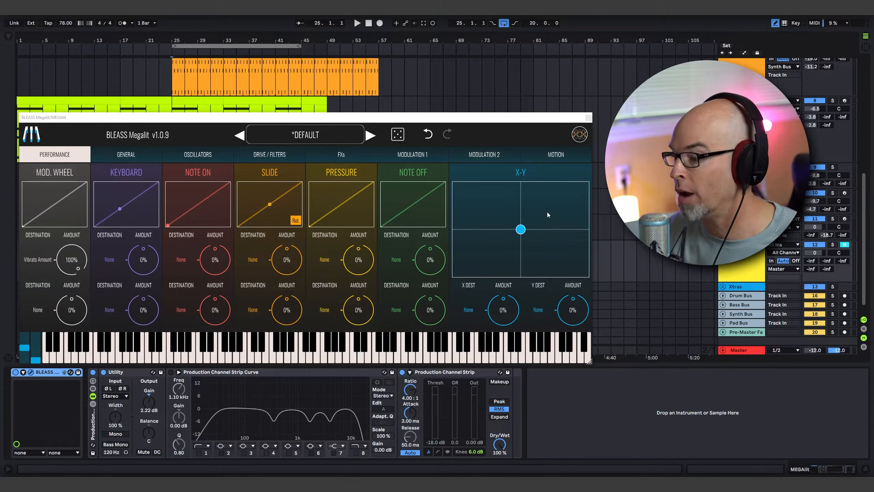
left_click(328, 262)
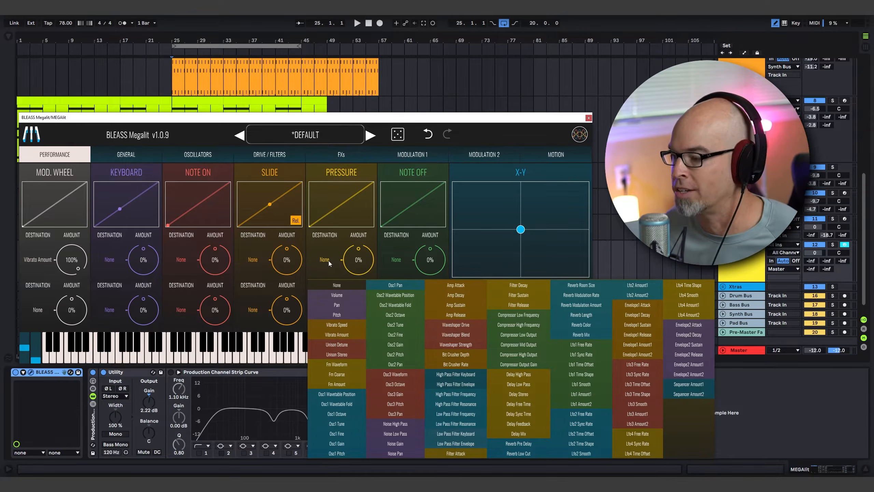
left_click(329, 261)
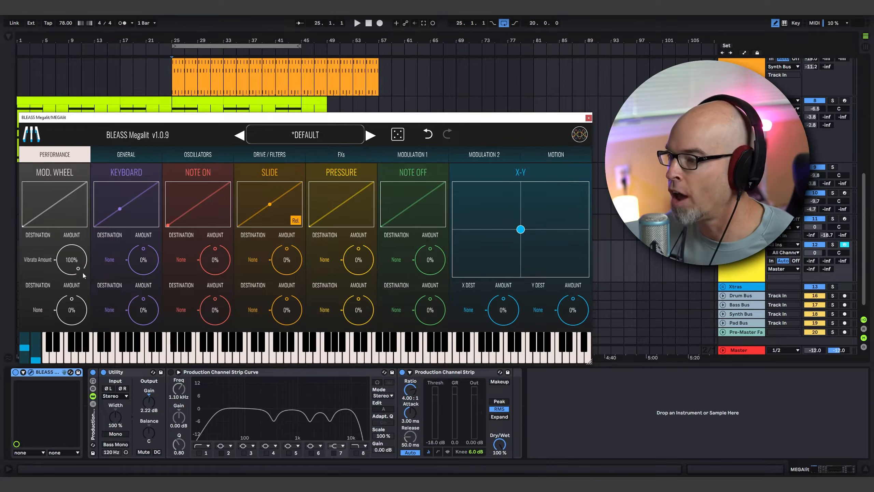
Raise the low-pass filter's cutoff to about 8852 Hz.
left_click(274, 155)
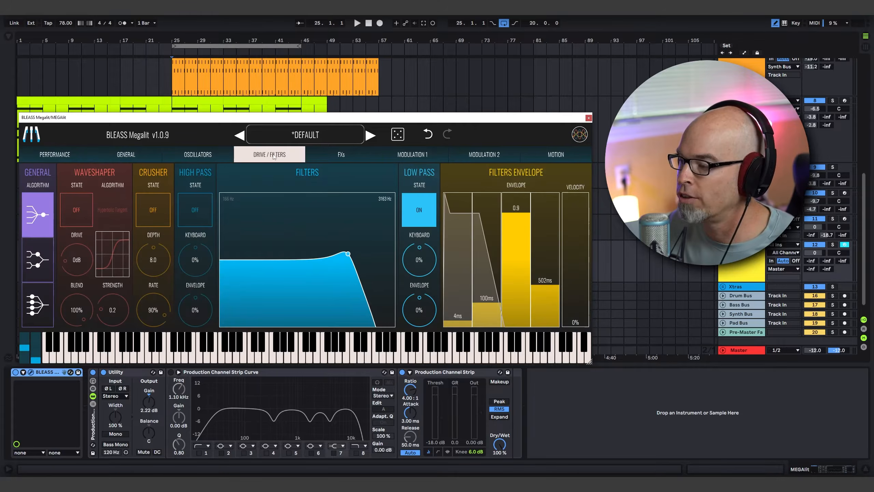
left_click_drag(349, 257, 373, 258)
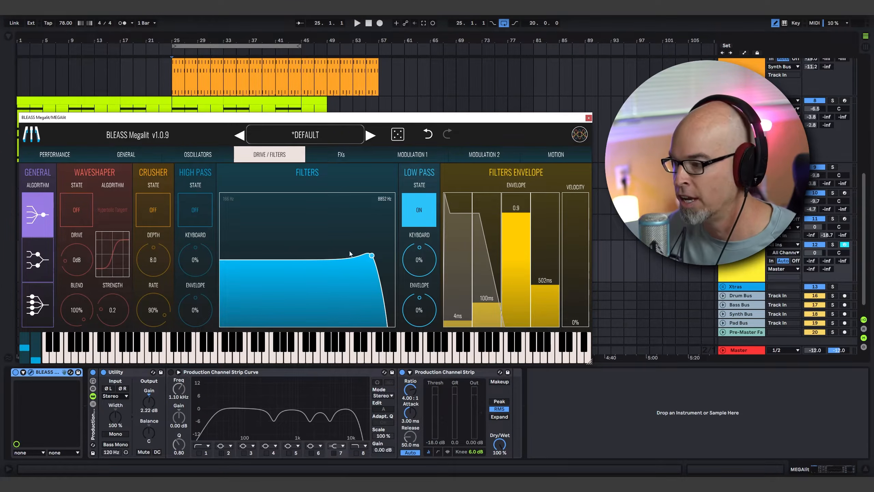
Compare the low-pass filter off and on, and lower its cutoff to about 2992 Hz.
left_click(434, 209)
left_click(435, 209)
left_click_drag(373, 256, 346, 255)
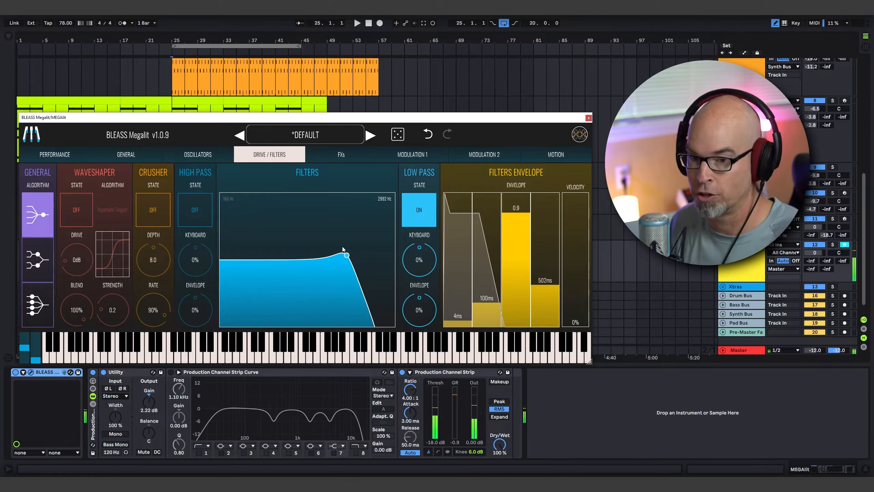
Switch to the paired routing algorithm with only Osc1+Osc2 low-passed, and lower the low-pass cutoff to about 2288 Hz.
left_click(33, 246)
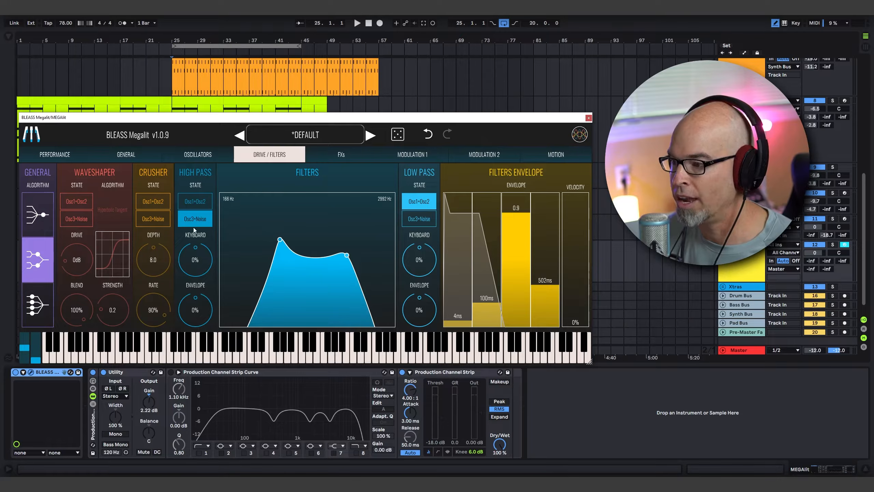
left_click(196, 219)
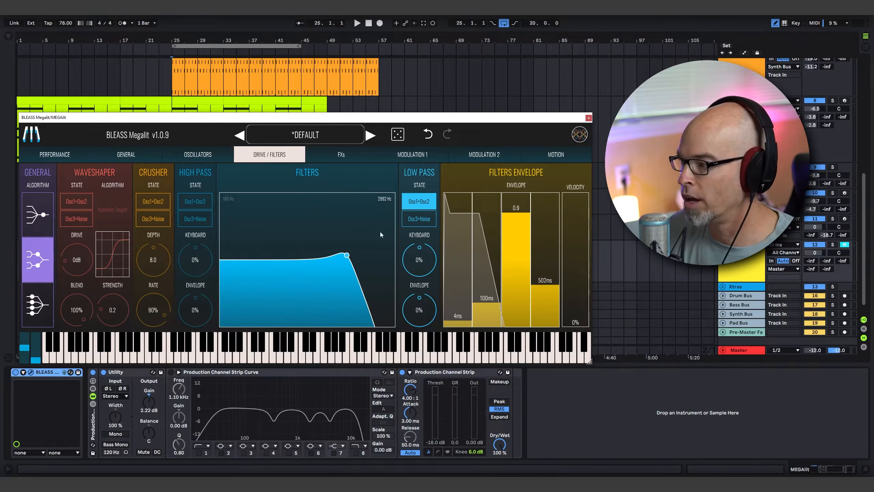
mouse_move(348, 256)
left_mouse_down()
mouse_move(305, 254)
mouse_move(368, 253)
mouse_move(320, 255)
mouse_move(347, 254)
mouse_move(341, 251)
left_mouse_up()
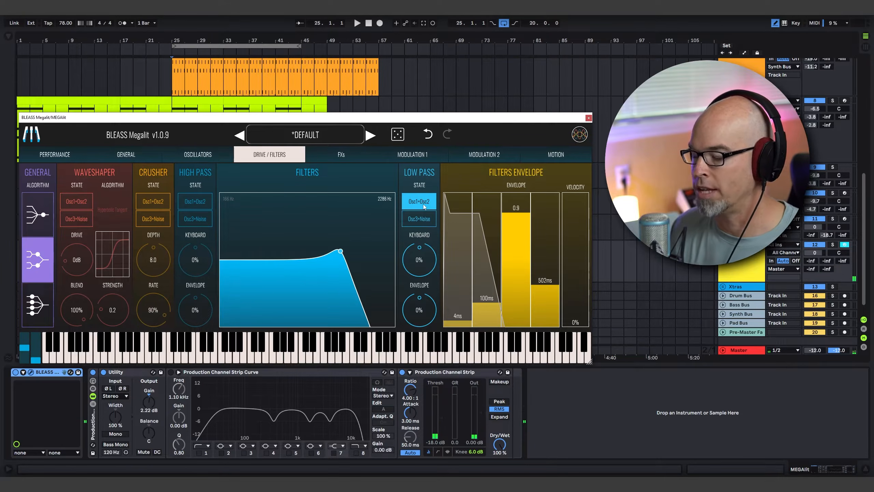
Try the low pass on Osc3+Noise with the high pass on Osc1+Osc2 at about 82 Hz, and switch both filters off.
left_click(416, 217)
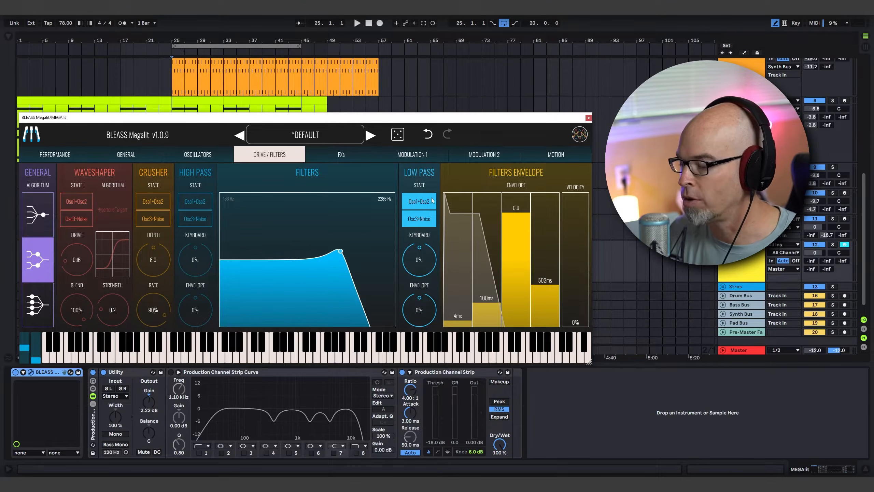
left_click(421, 201)
left_click(196, 201)
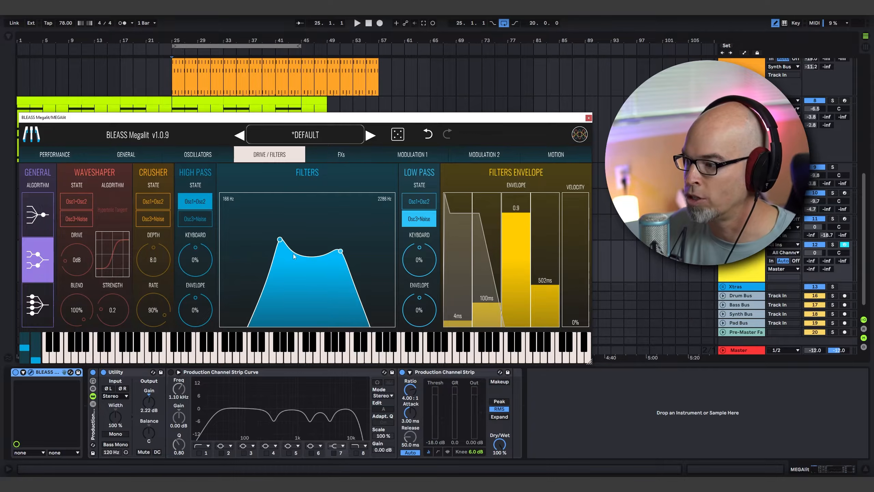
left_click_drag(280, 240, 262, 244)
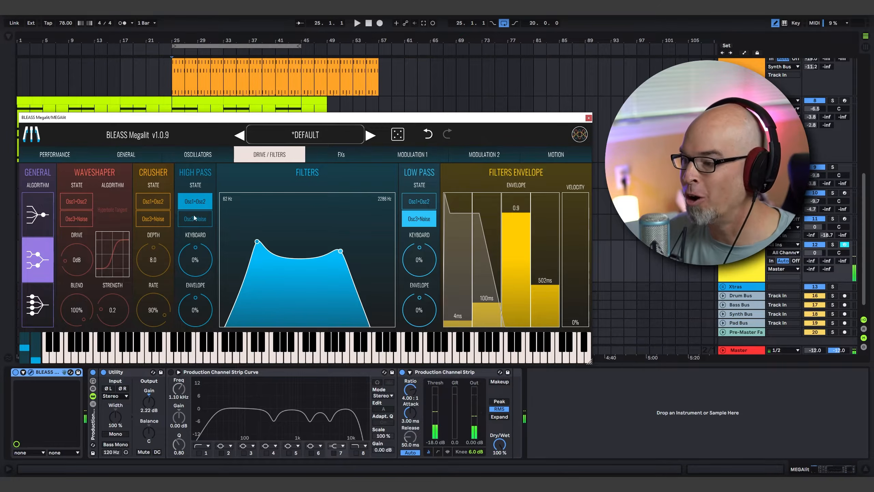
left_click(195, 202)
left_click(417, 219)
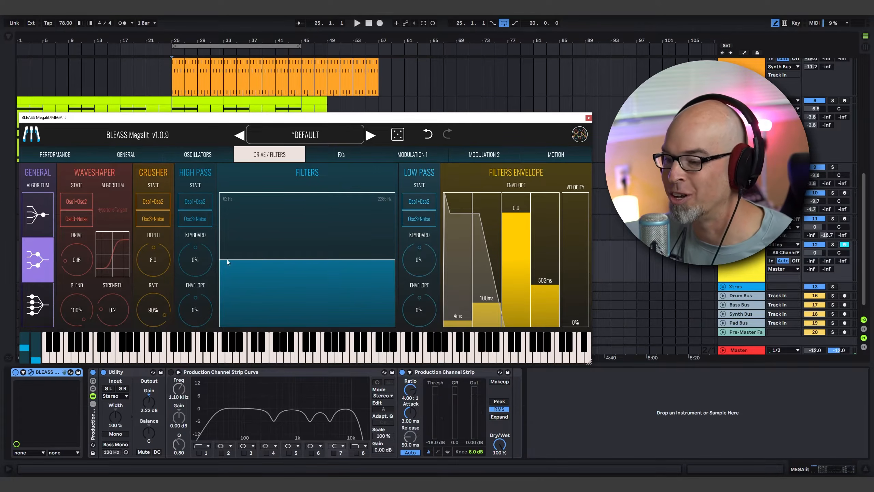
With the individual-source routing algorithm, low-pass Osc2 at about 4169 Hz and high-pass Osc1 at about 100 Hz.
left_click(33, 304)
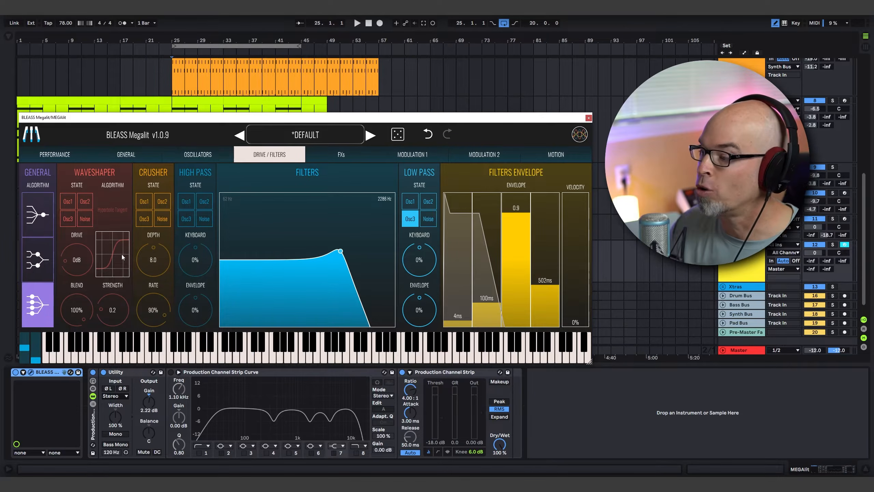
left_click(432, 203)
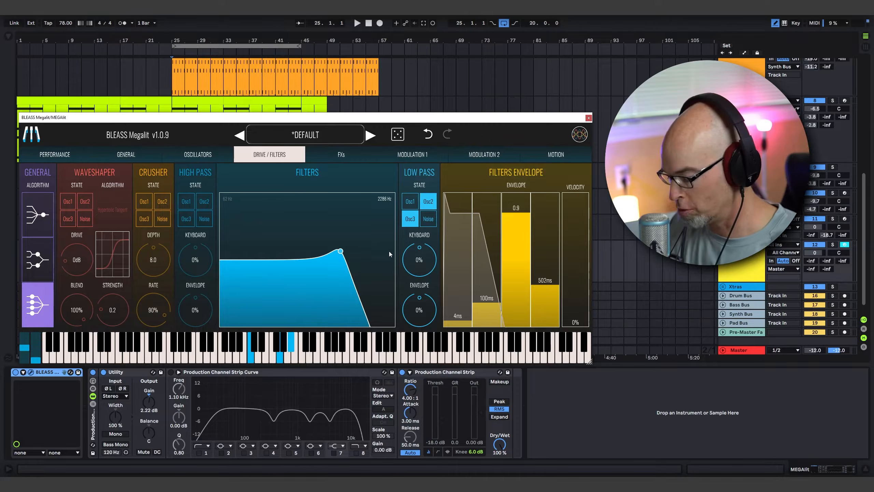
left_click_drag(341, 251, 355, 250)
left_click(186, 202)
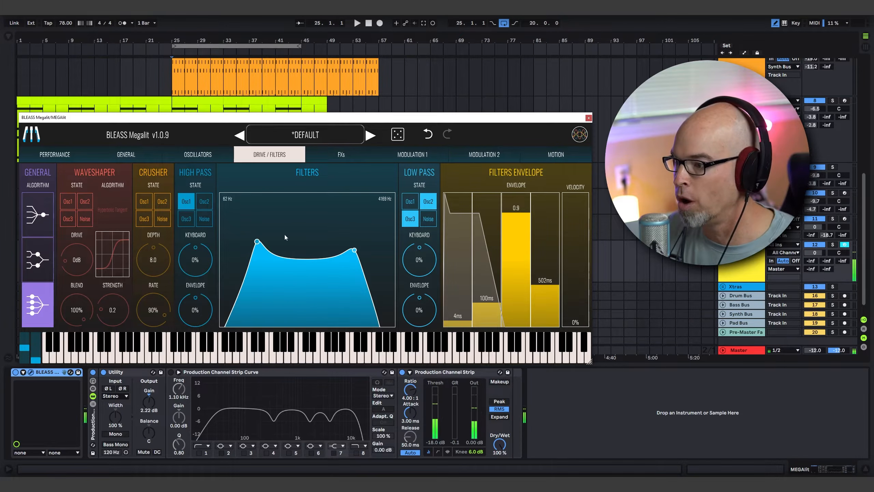
mouse_move(257, 241)
left_mouse_down()
mouse_move(312, 236)
mouse_move(238, 241)
mouse_move(261, 244)
left_mouse_up()
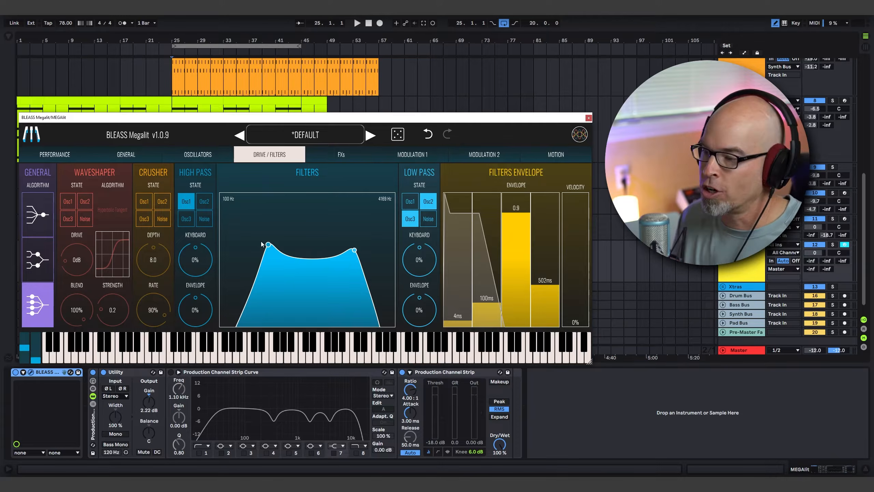
Return to the single shared routing algorithm and enable the waveshaper with its drive at -12 dB.
left_click(45, 206)
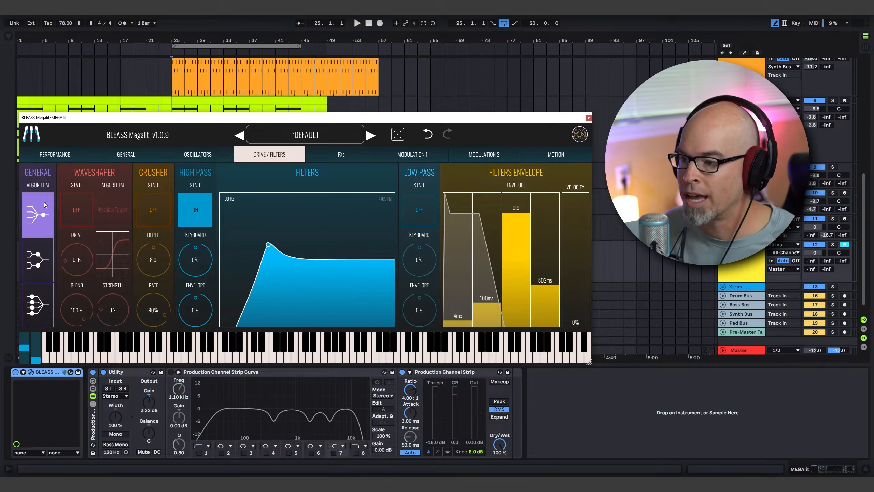
left_click(75, 206)
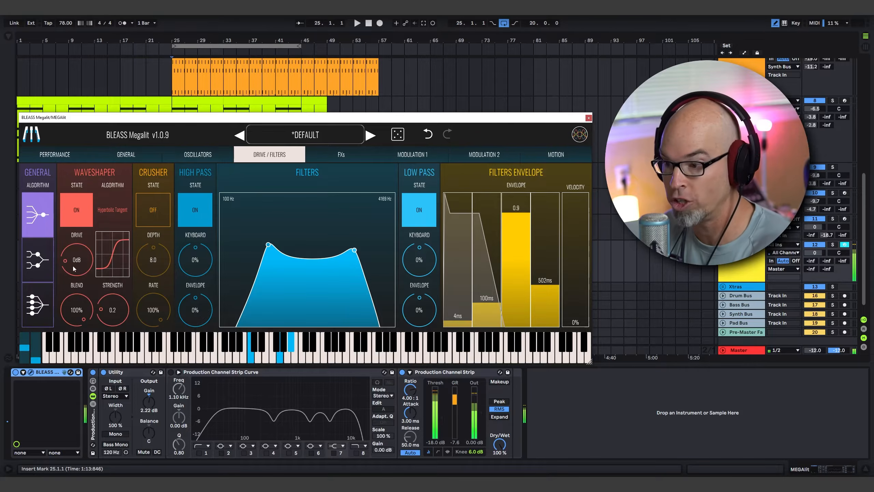
left_click_drag(86, 280, 90, 299)
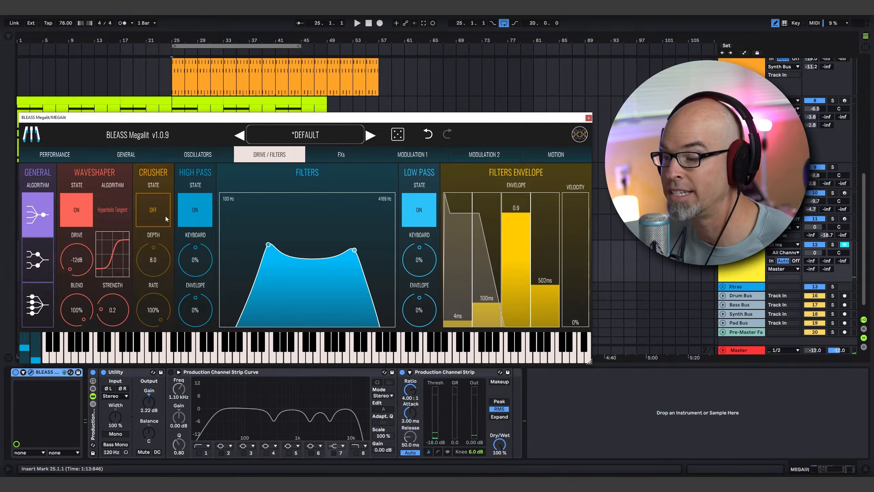
Switch on the crusher and adjust its rate.
left_click(156, 217)
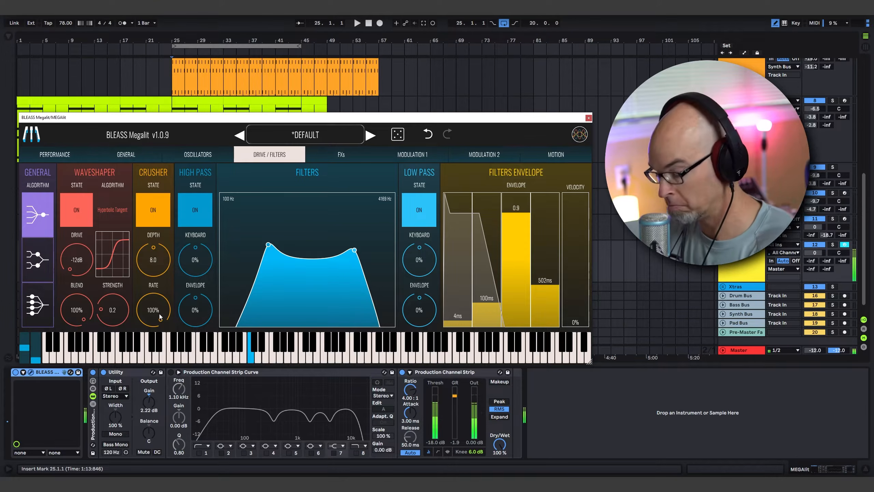
left_click_drag(154, 316, 160, 212)
Examine the compressor, delay and reverb effects and the first set of LFO and envelope modulators.
left_click(355, 154)
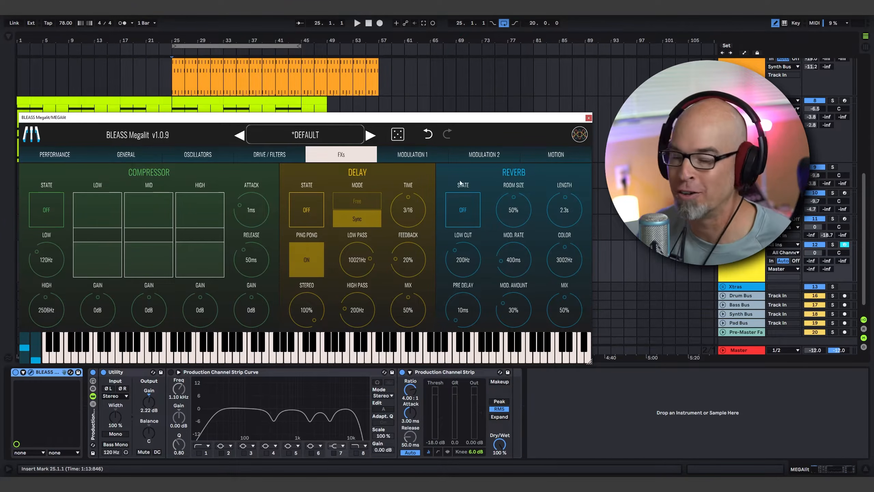
left_click(412, 154)
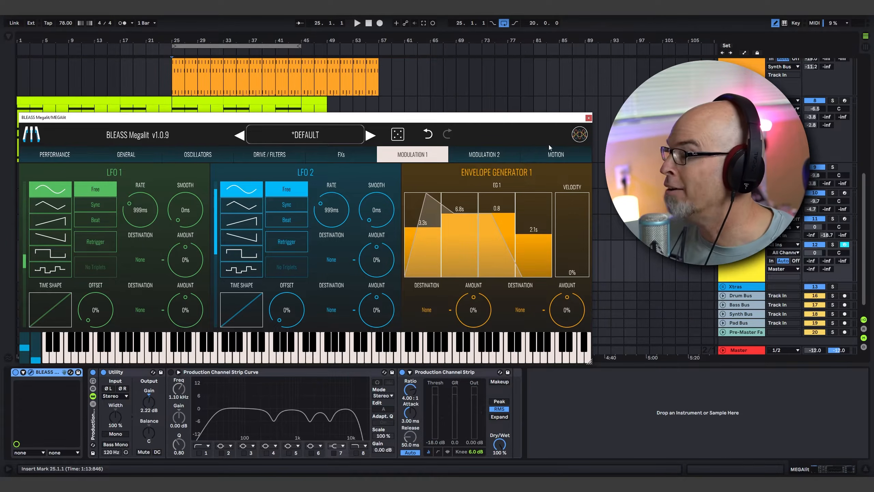
Open the motion sequencer and switch it on.
left_click(555, 154)
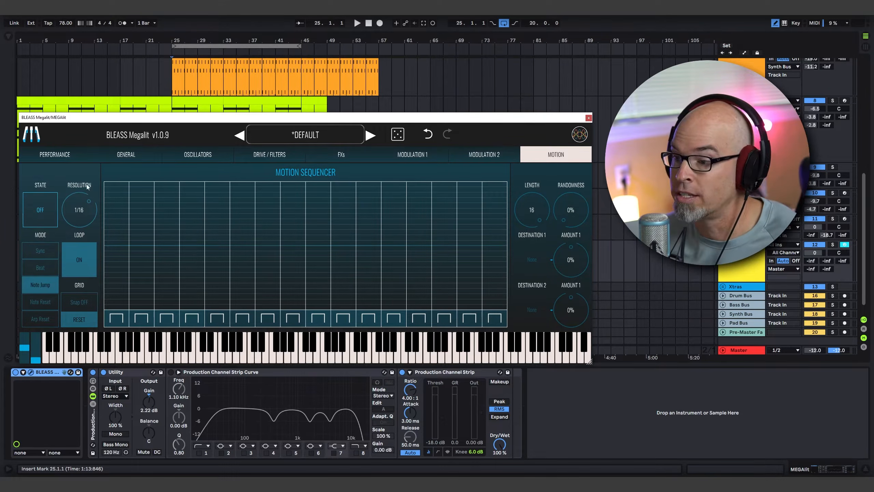
left_click(40, 215)
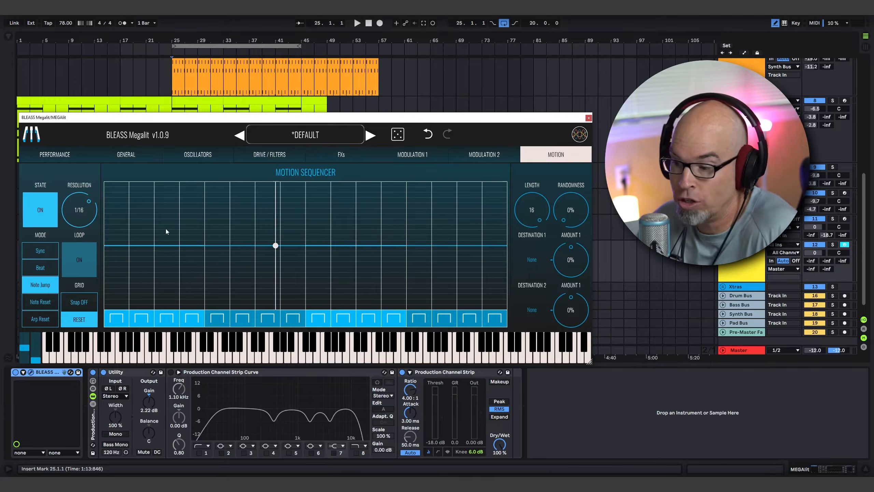
Try a ramp shape on the first sequencer step and the double-arrow shape across all 16 steps, and restore the original shapes.
left_click(116, 321)
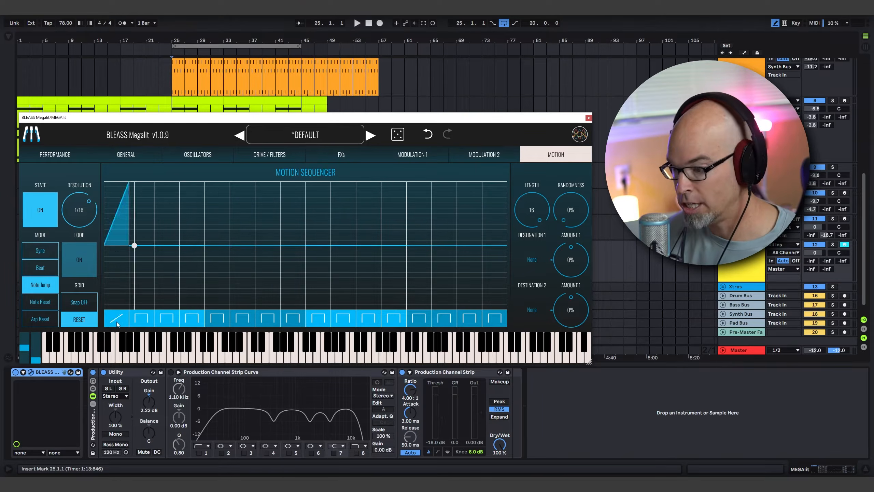
left_click(117, 321)
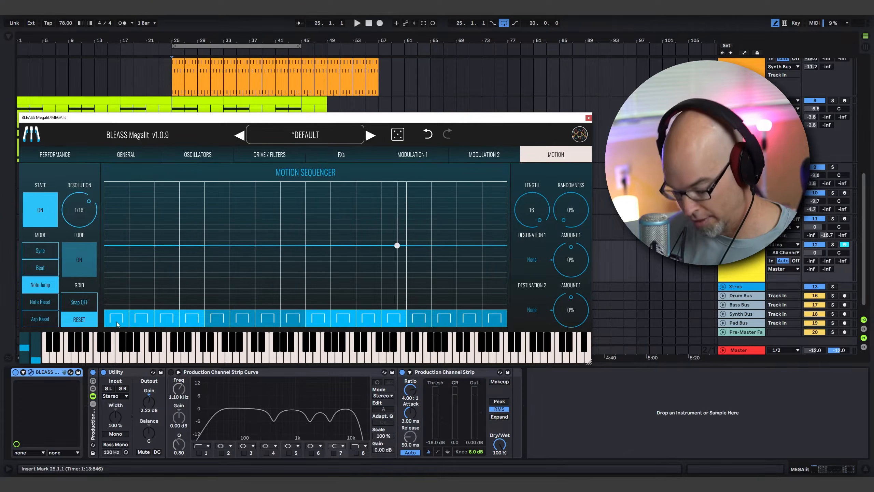
left_click_drag(117, 322, 496, 319)
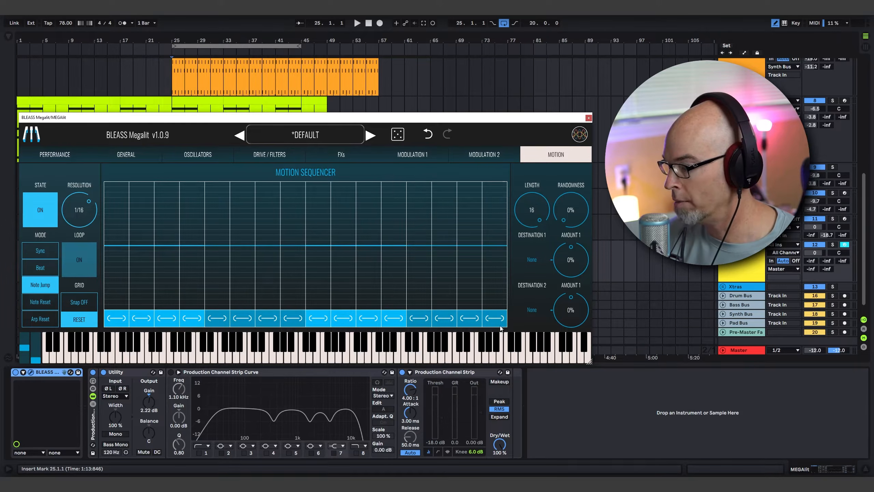
left_click(117, 318)
left_click(117, 317)
left_click(117, 318)
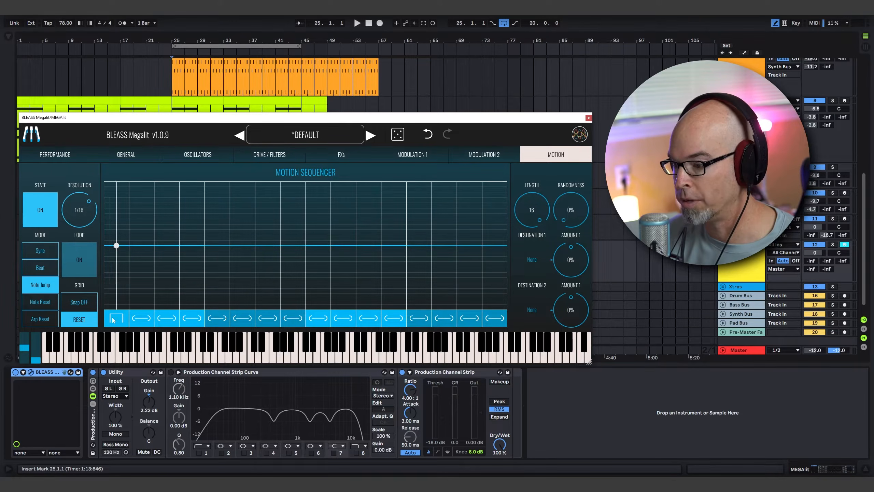
left_click_drag(117, 317, 495, 321)
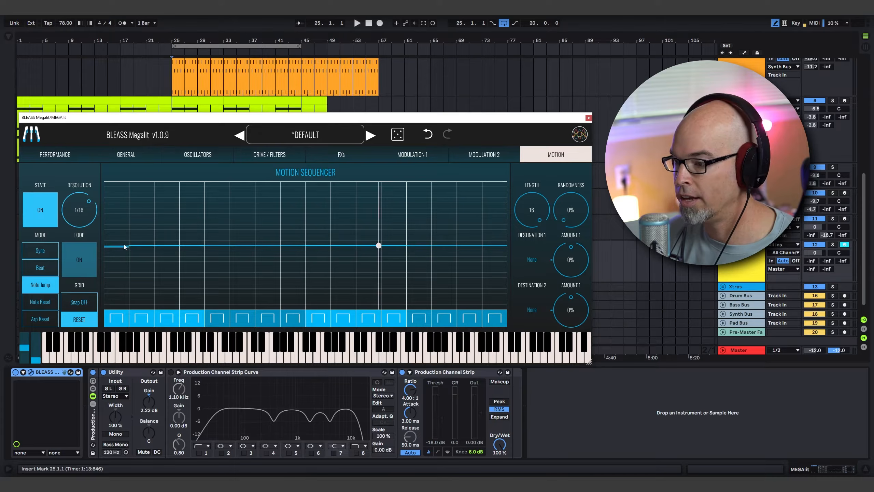
Draw varied positive and negative values across the 16 sequencer steps and route them to Pan with an amount of 81%.
mouse_move(123, 244)
left_mouse_down()
mouse_move(193, 198)
mouse_move(292, 252)
mouse_move(306, 288)
mouse_move(416, 187)
mouse_move(492, 296)
mouse_move(474, 206)
mouse_move(457, 295)
mouse_move(446, 293)
left_mouse_up()
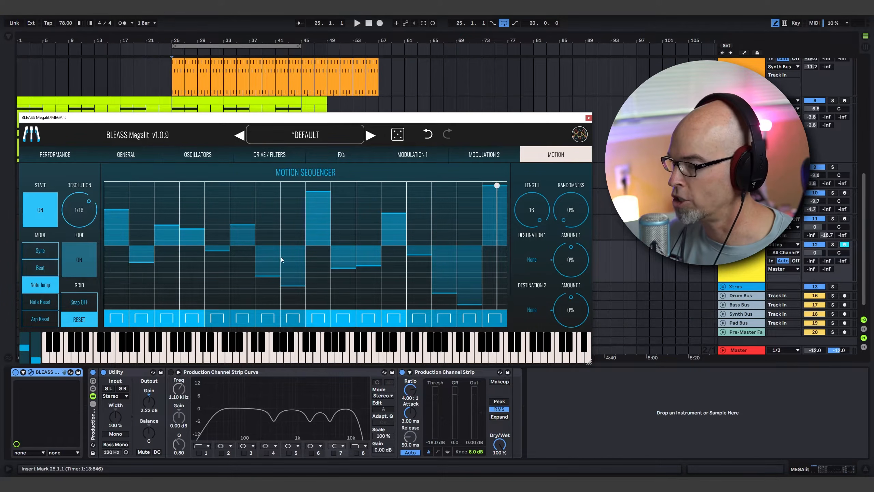
left_click(536, 260)
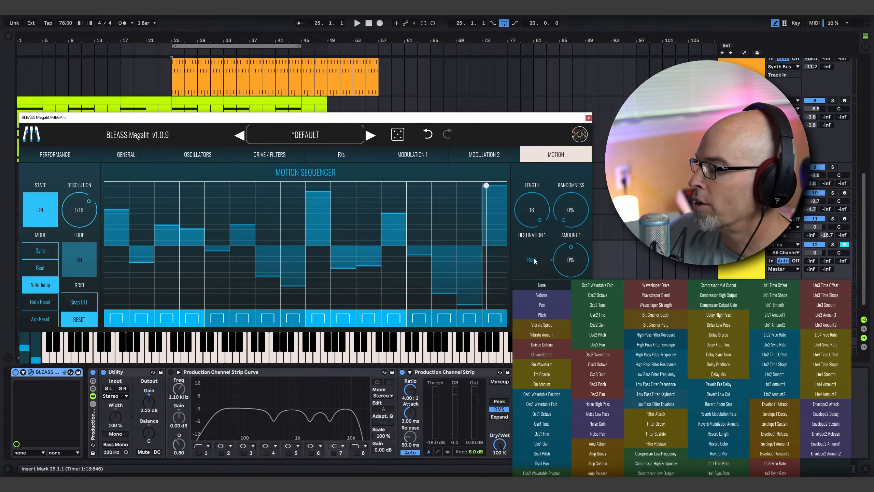
left_click(542, 306)
left_click_drag(580, 255, 577, 237)
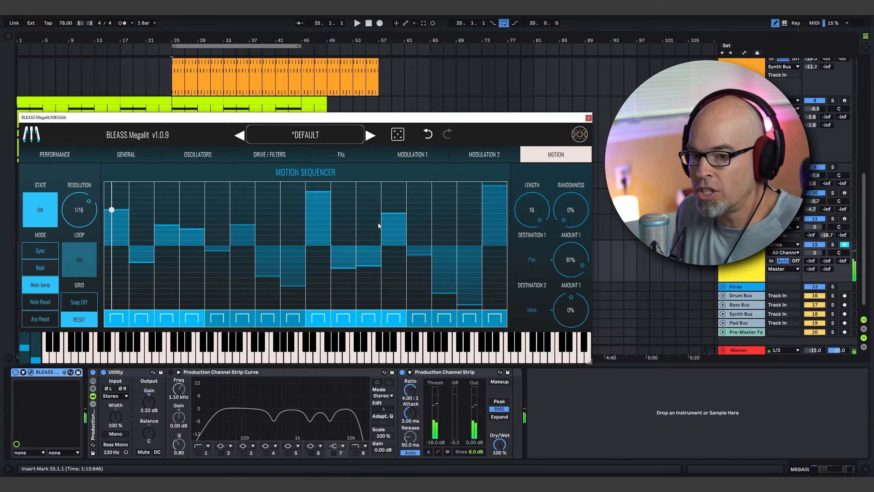
Check the available modulation destinations for Destination 1, keep Pan, and switch off the motion sequencer.
left_click(532, 260)
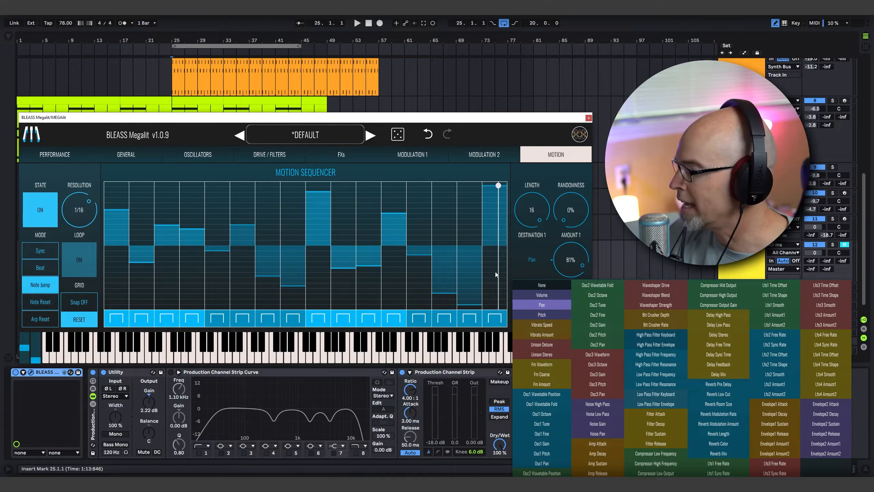
left_click(520, 255)
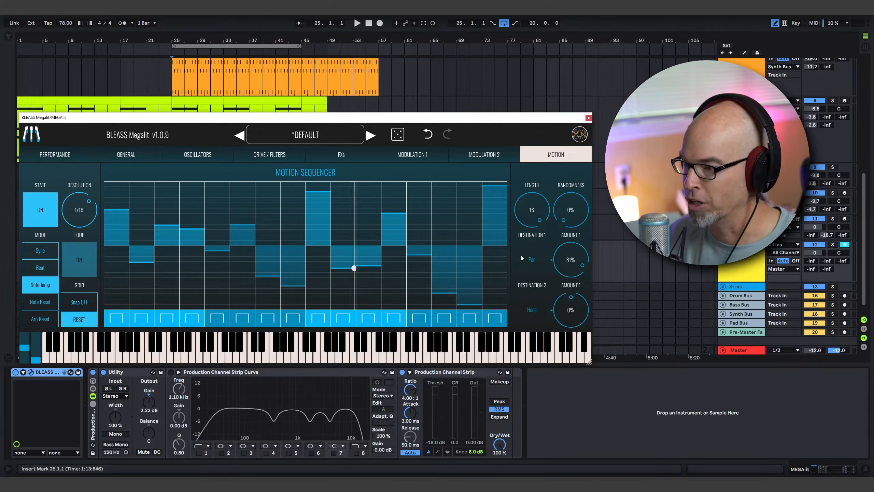
left_click(48, 209)
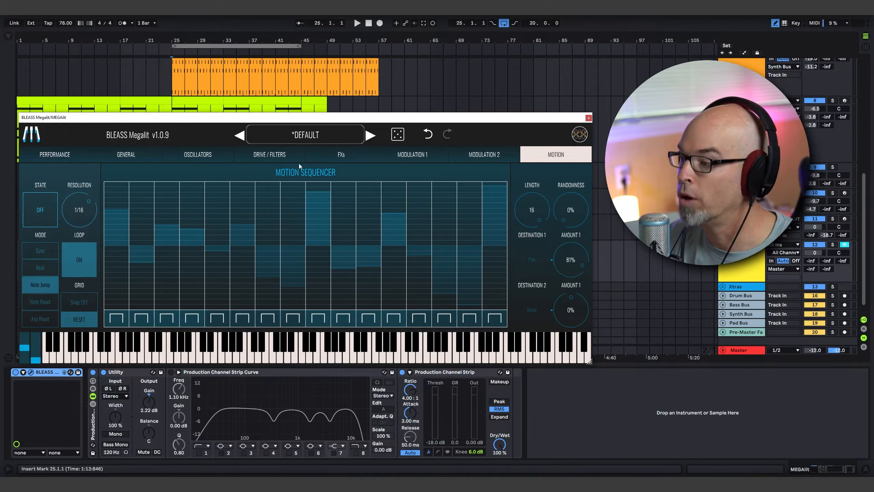
Adjust Osc 1's Morph7 wavetable sliders to about 42% and -21%.
left_click(204, 156)
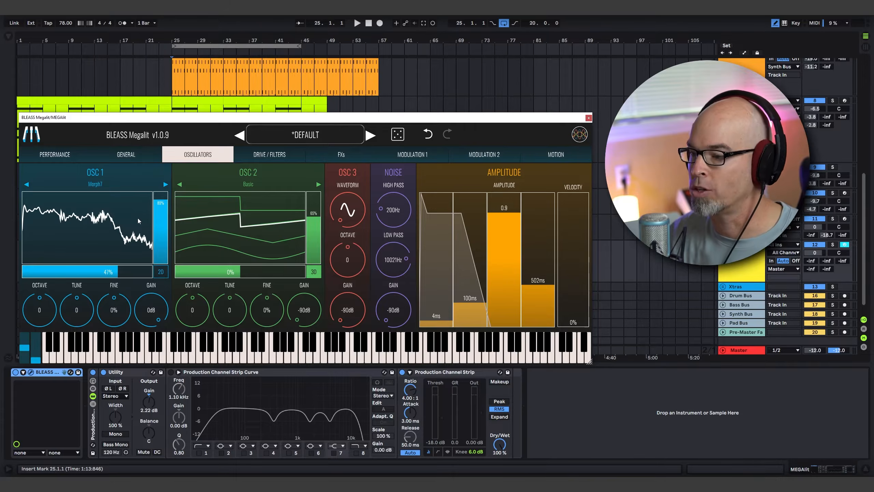
left_click_drag(166, 217, 166, 235)
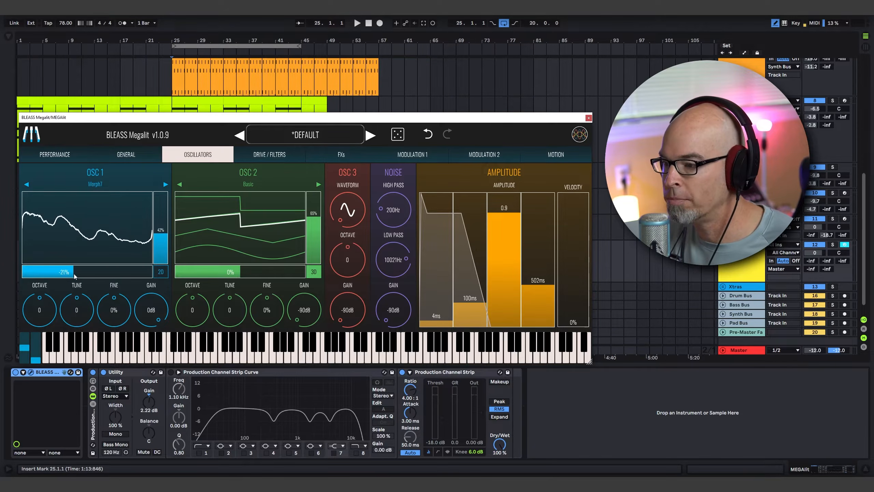
Sync LFO 1 at a rate of 4 bars and route it to Osc1 Wavetable Position with an amount of 51%.
left_click(405, 157)
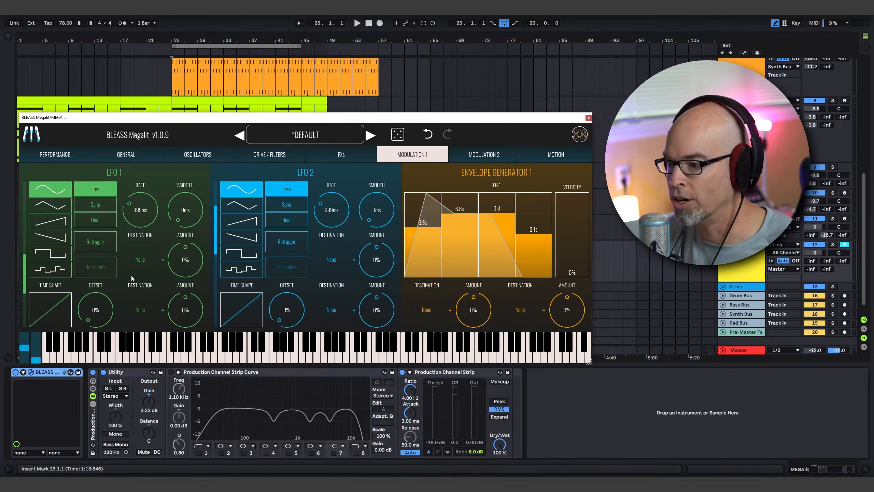
left_click(111, 205)
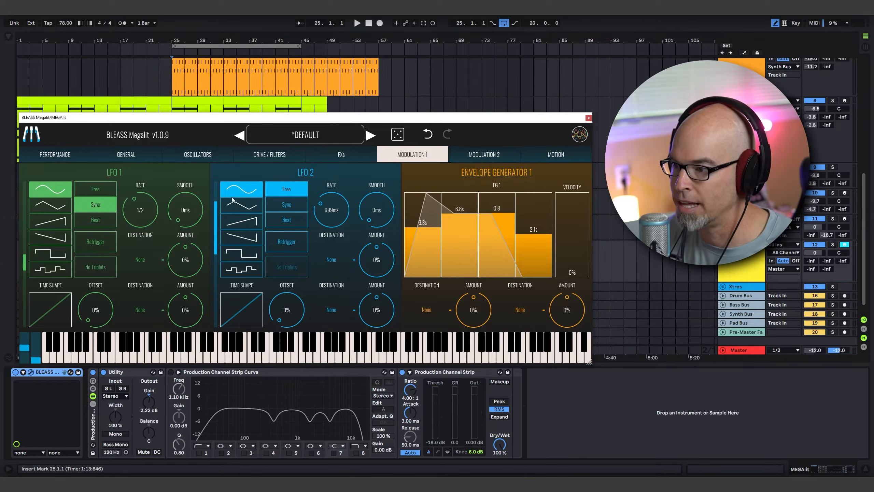
mouse_move(140, 209)
left_mouse_down()
mouse_move(141, 231)
mouse_move(144, 221)
left_mouse_up()
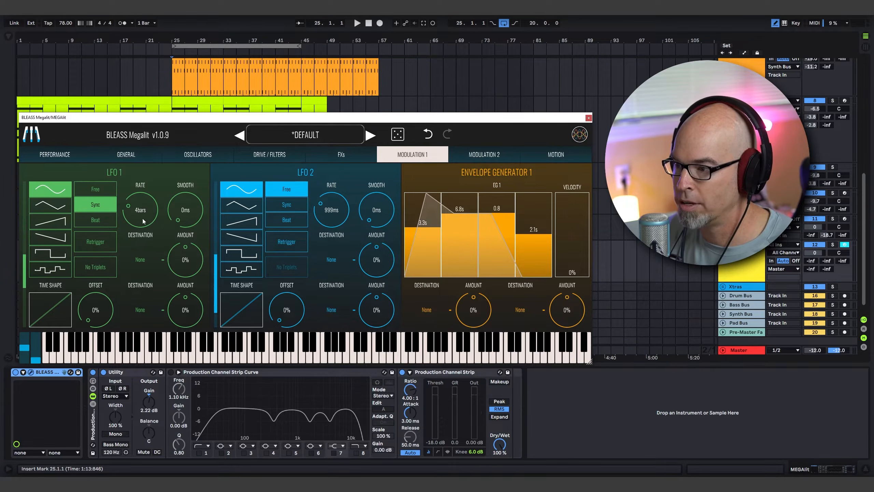
left_click(140, 260)
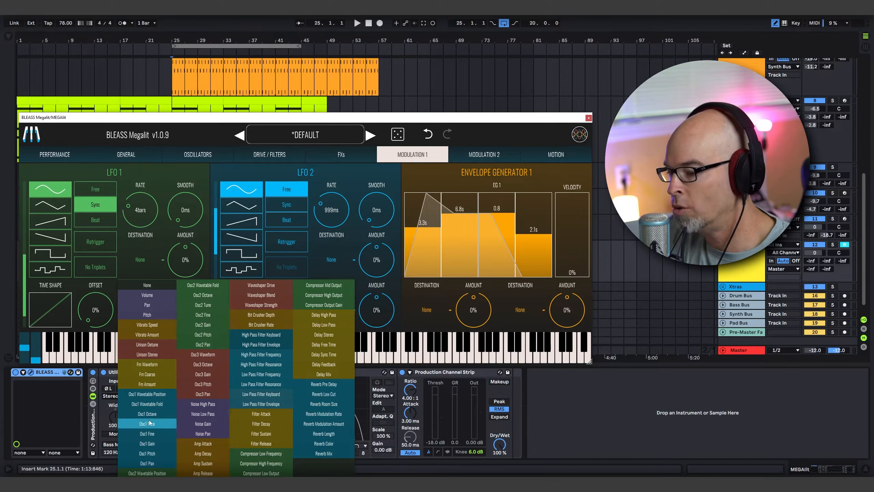
left_click(161, 398)
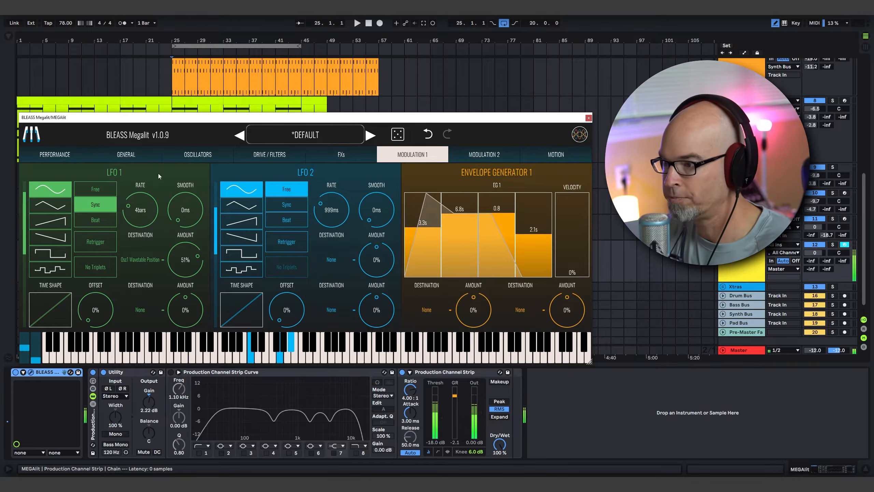
Raise Osc 2's gain to about -12 dB.
left_click(148, 156)
left_click(175, 158)
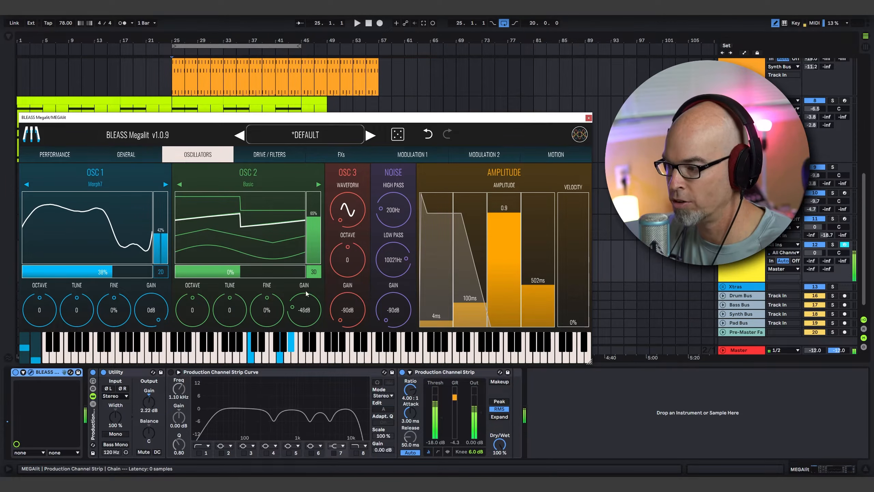
left_click_drag(307, 294, 300, 239)
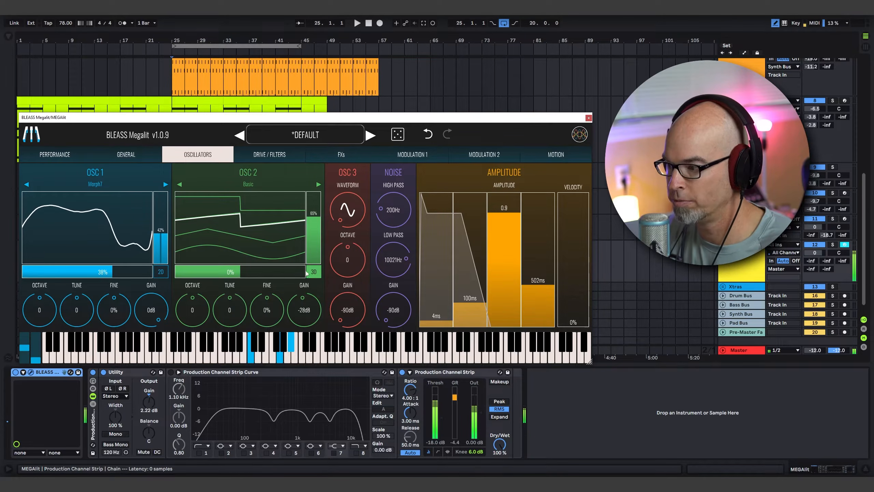
Load the Sin Stretch wavetable into Osc 2, set its sliders to about 72% and 33%, and raise its gain to 0 dB.
left_click(301, 240)
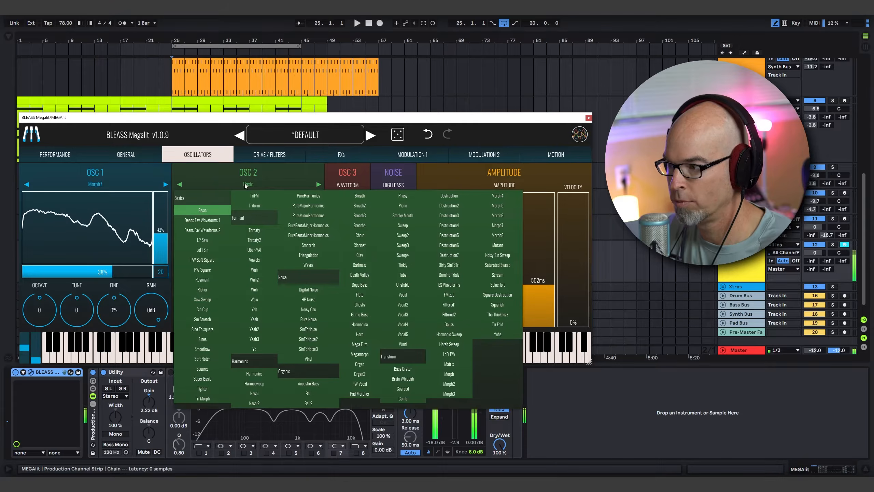
left_click(212, 319)
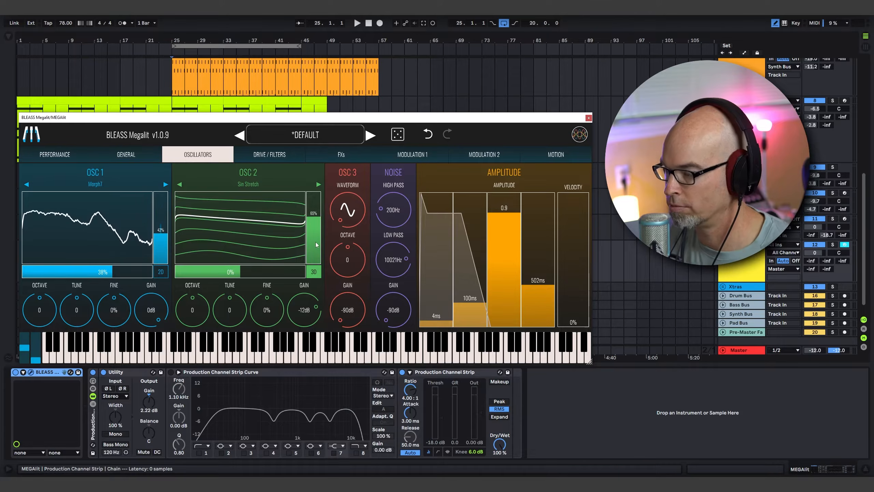
left_click_drag(317, 245, 313, 213)
left_click_drag(235, 271, 262, 274)
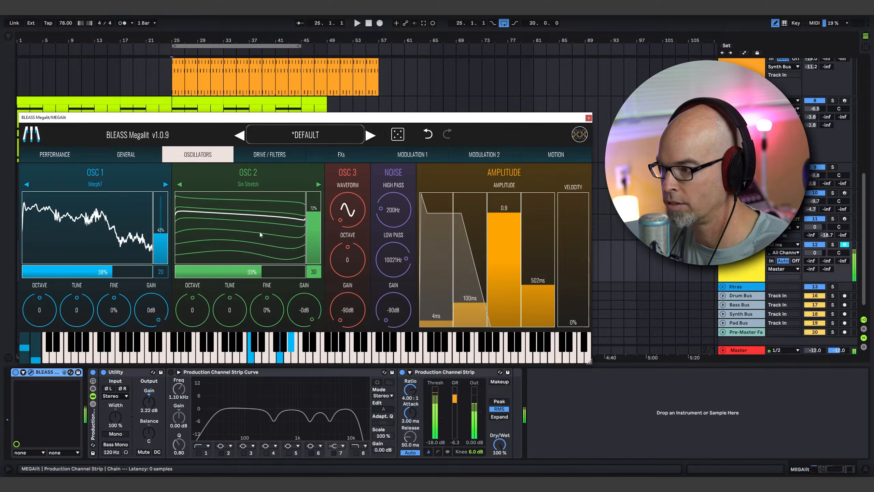
Switch Osc 2 to the Harmosweep wavetable and set its sliders to about 39% and 10%.
left_click(249, 184)
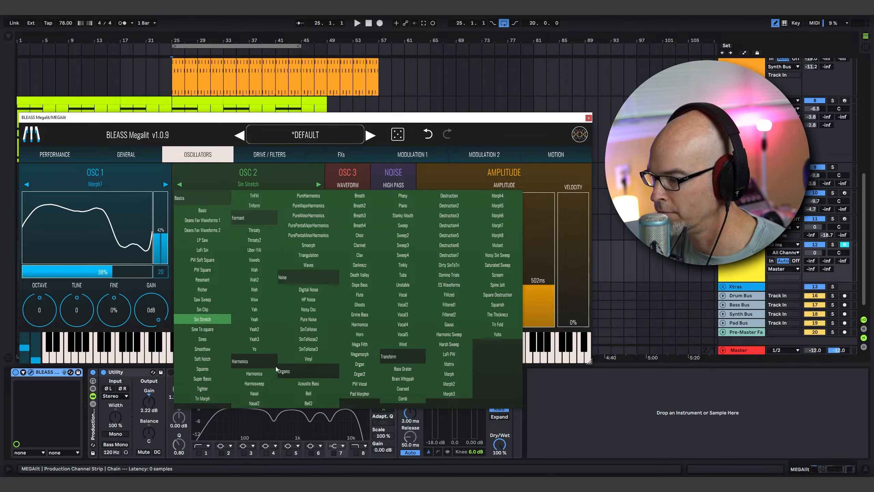
left_click(264, 383)
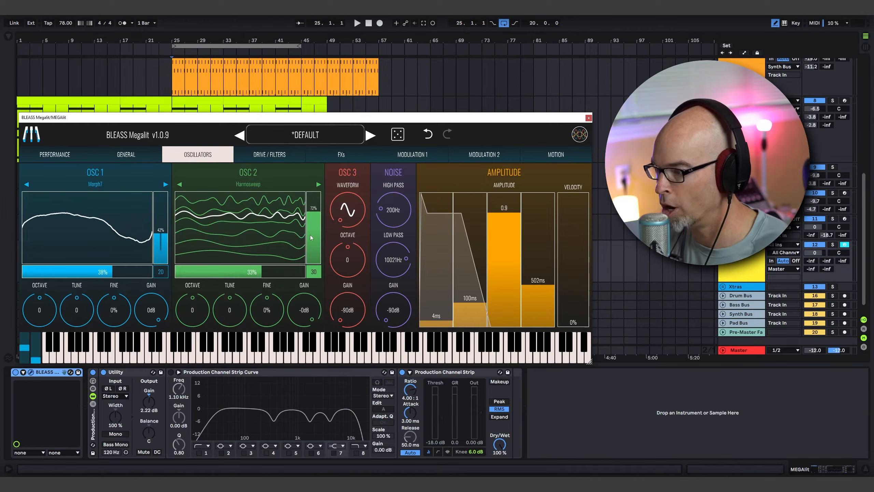
left_click_drag(310, 211, 306, 236)
left_click_drag(262, 272, 238, 282)
Sync LFO 2 at a rate of 8 bars and route it to Osc2 Wavetable Fold with an amount of 54%.
left_click(413, 154)
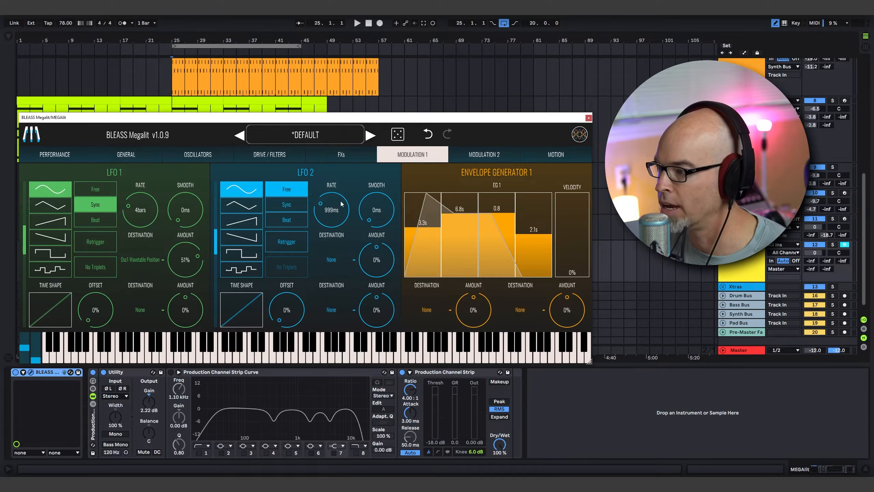
left_click(333, 208)
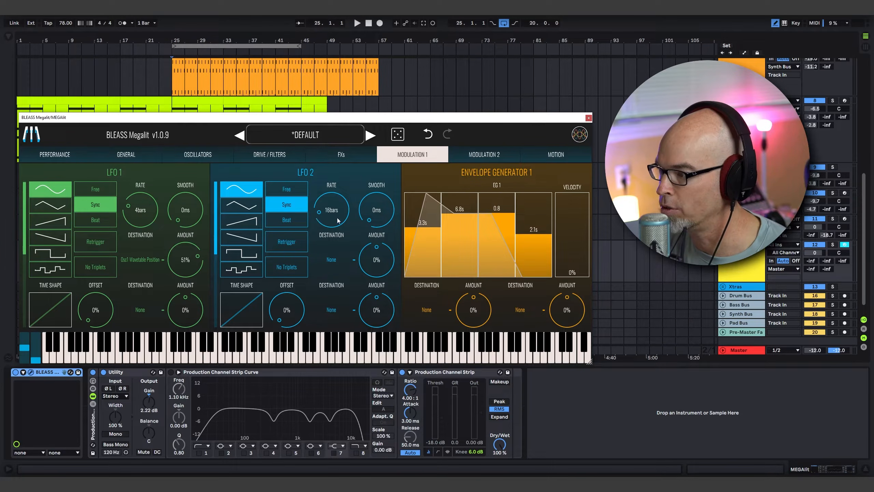
left_click(331, 259)
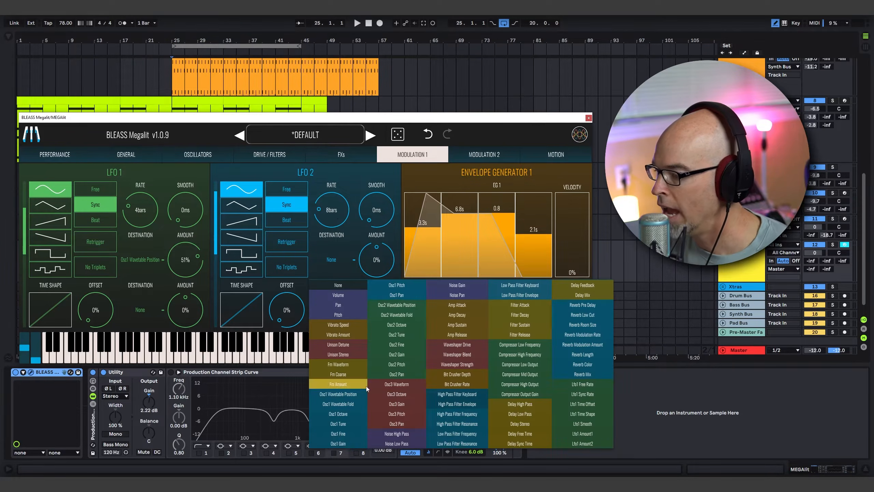
left_click(413, 316)
left_click_drag(378, 265, 378, 261)
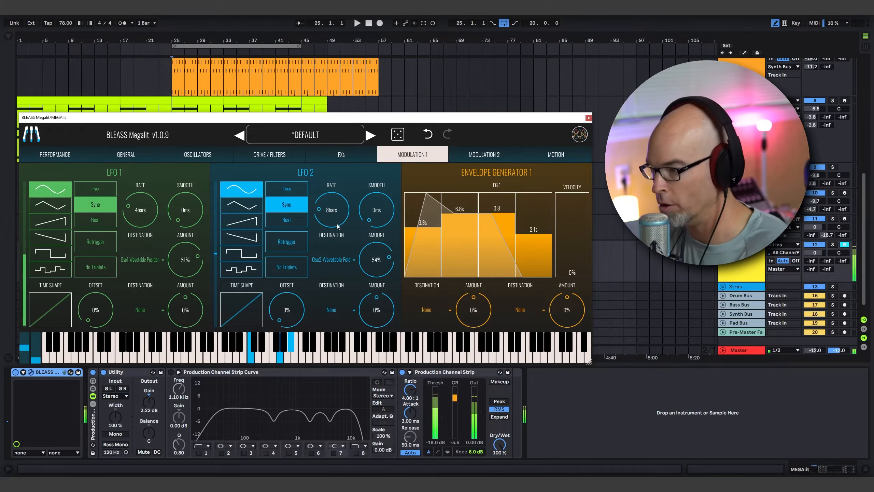
Shape the amplitude envelope with about 5.2 s attack, 5.7 s decay, 0.8 sustain, 6.5 s release and 52% velocity.
left_click(126, 155)
left_click(201, 155)
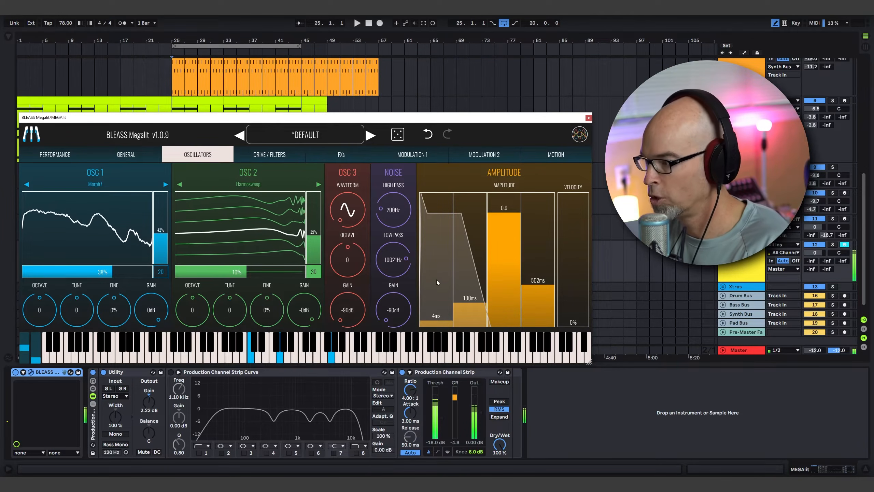
mouse_move(434, 277)
left_mouse_down()
mouse_move(437, 223)
mouse_move(435, 244)
left_mouse_up()
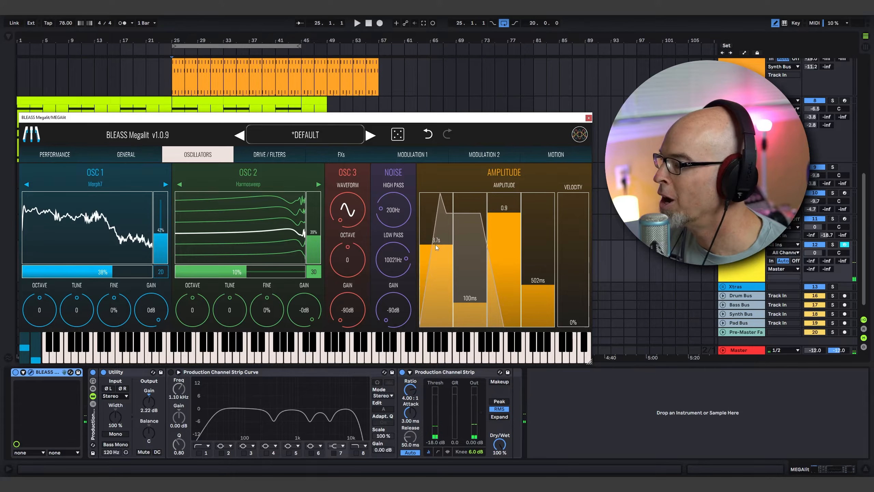
mouse_move(478, 273)
left_mouse_down()
mouse_move(477, 228)
mouse_move(458, 235)
left_mouse_up()
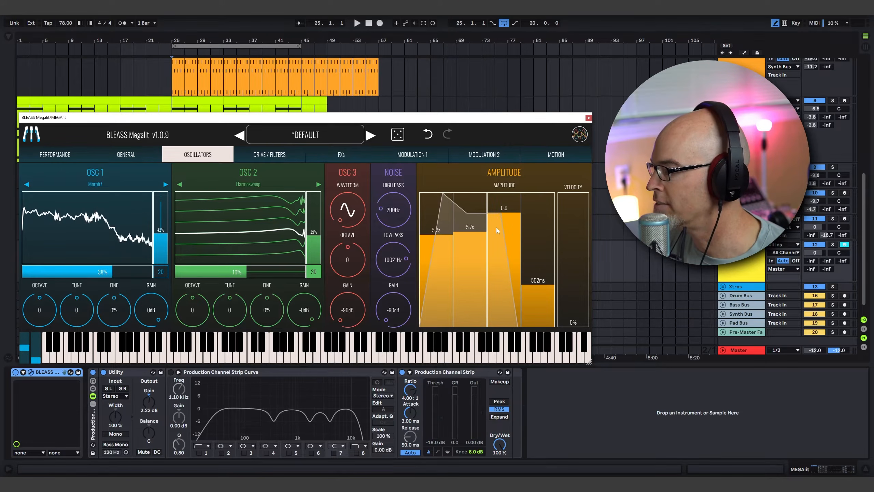
left_click_drag(535, 271, 532, 227)
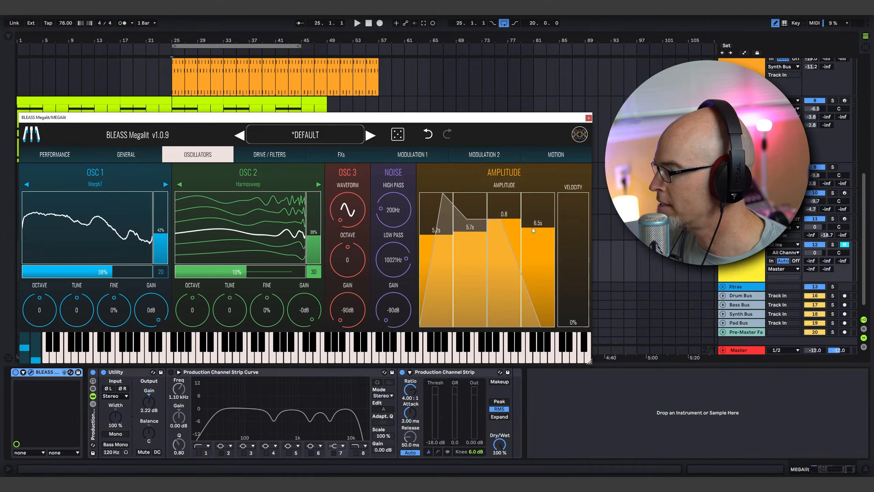
mouse_move(571, 269)
left_mouse_down()
mouse_move(569, 253)
mouse_move(564, 263)
left_mouse_up()
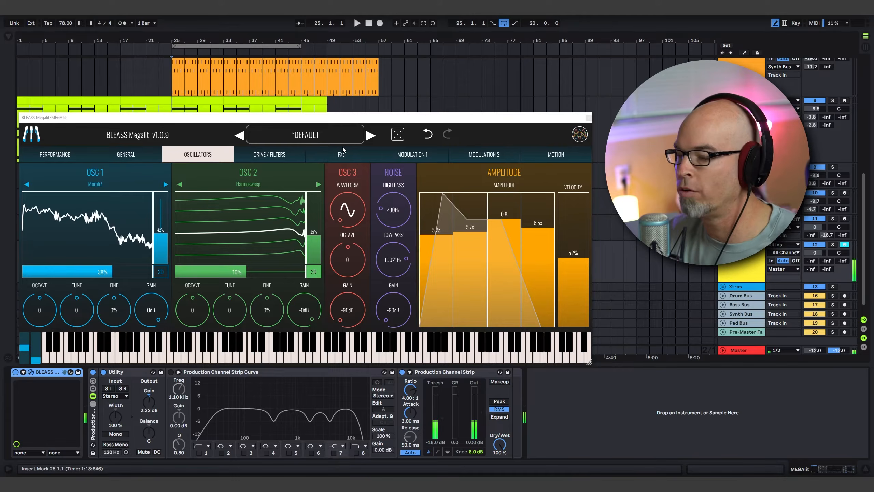
Choose the third drive/filter algorithm, add Osc 1 to the low pass, and set the filter cutoffs to about 79 Hz and 2418 Hz.
left_click(263, 156)
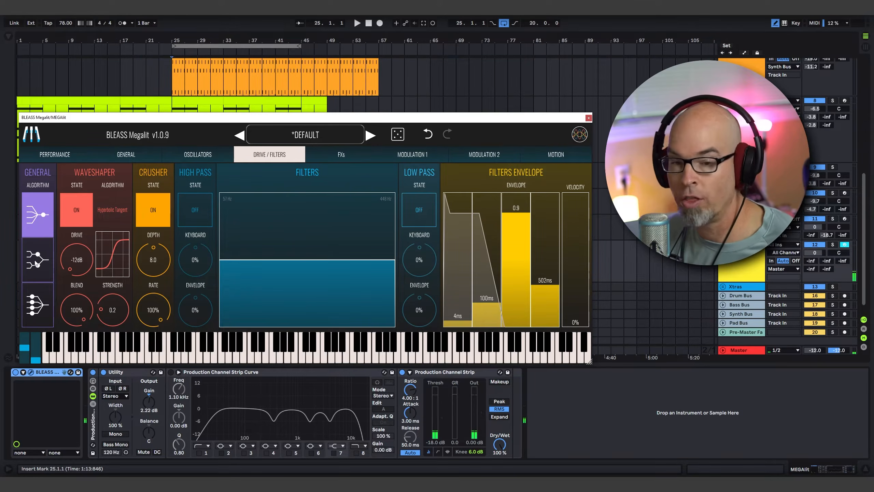
left_click(31, 305)
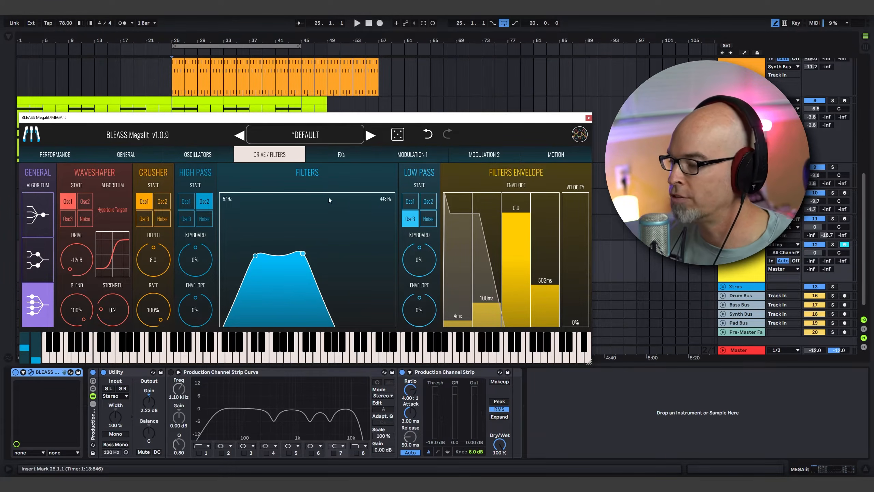
left_click_drag(299, 254, 349, 263)
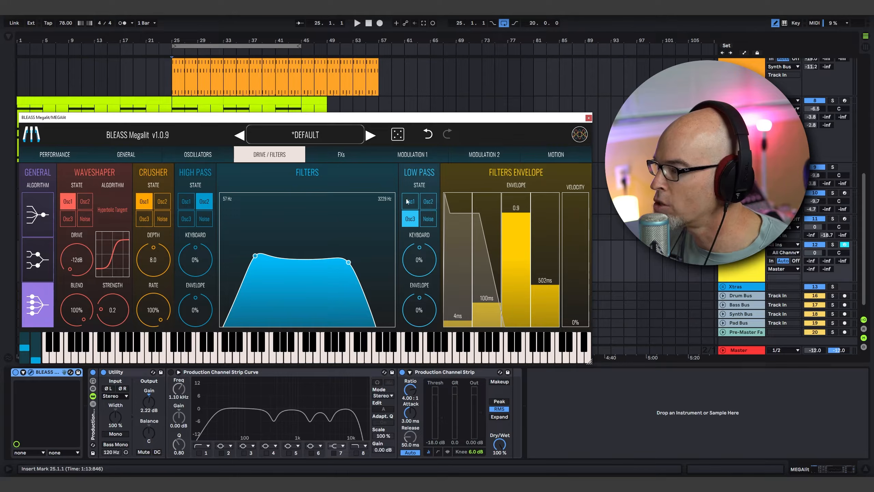
left_click_drag(350, 263, 253, 253)
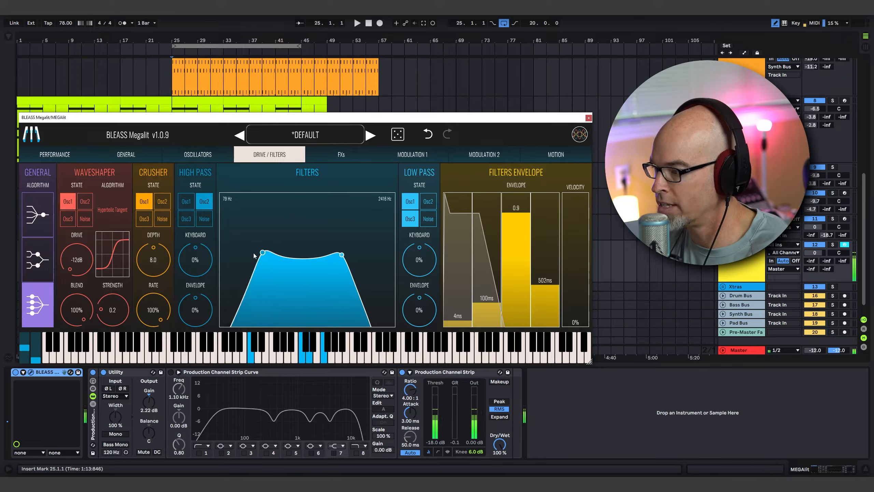
Route LFO 2's second destination to Osc2 Wavetable Position at 41% and reduce its Osc2 Wavetable Fold amount to 21%.
left_click(198, 155)
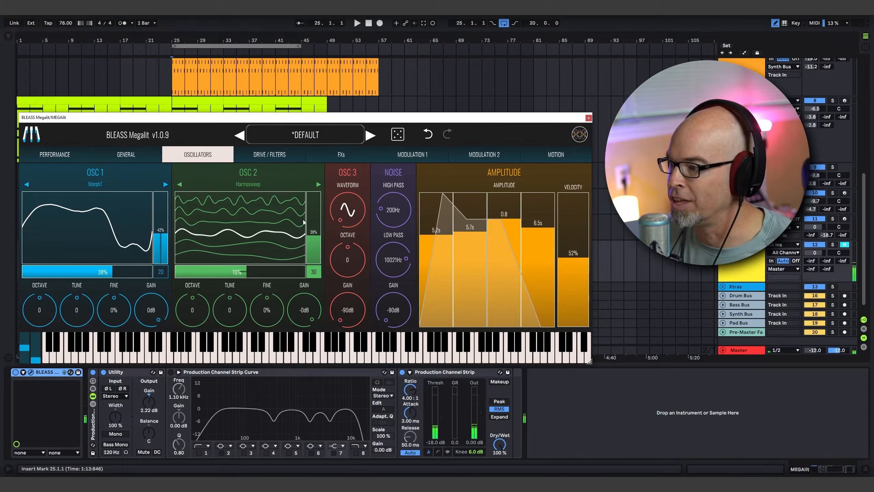
left_click(401, 154)
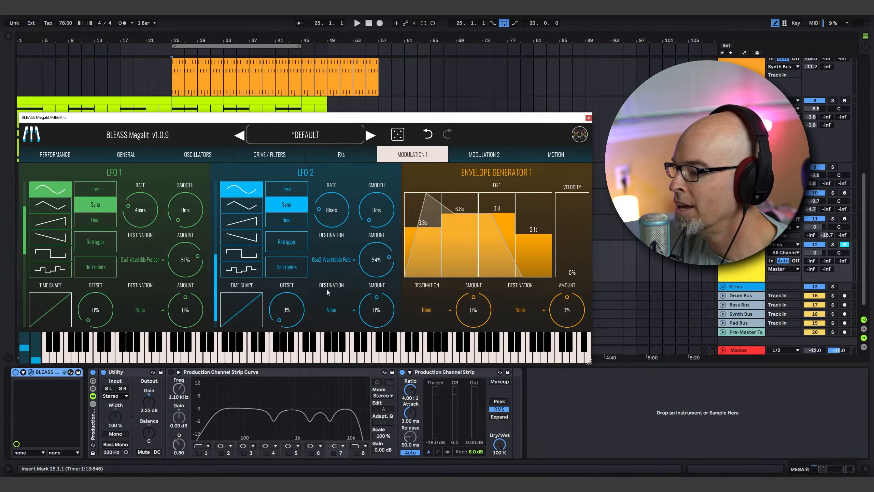
left_click(332, 311)
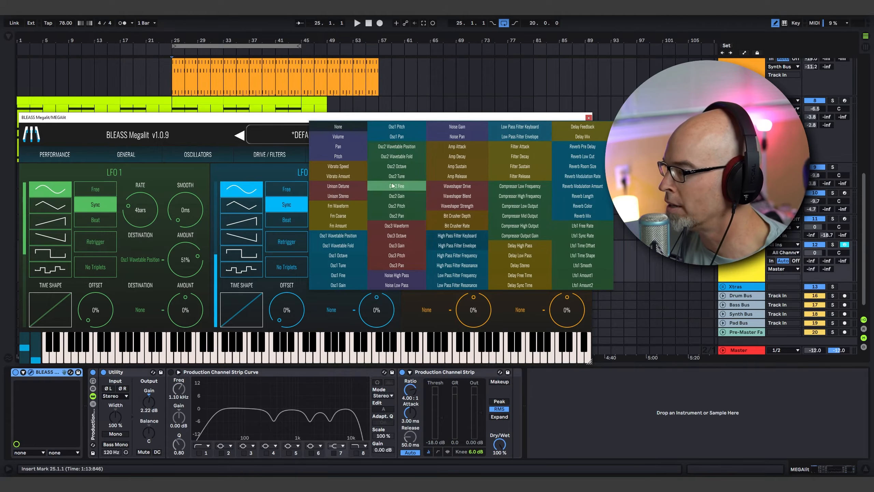
left_click(405, 148)
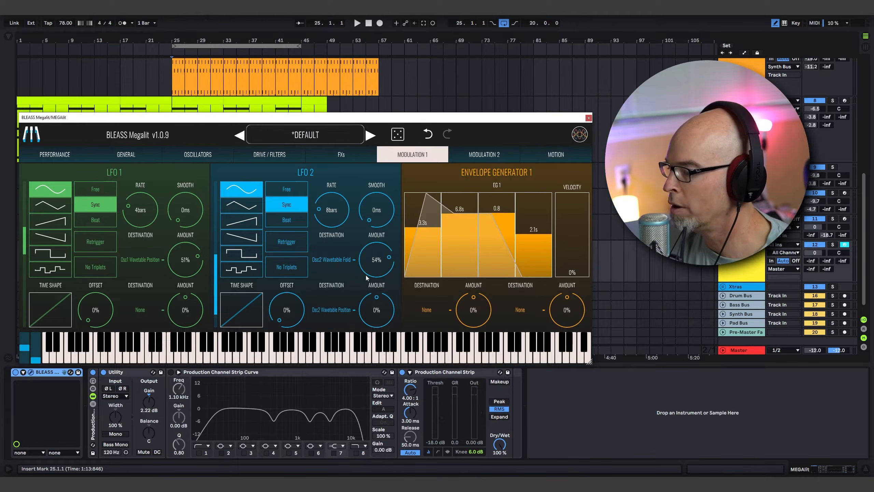
left_click(196, 156)
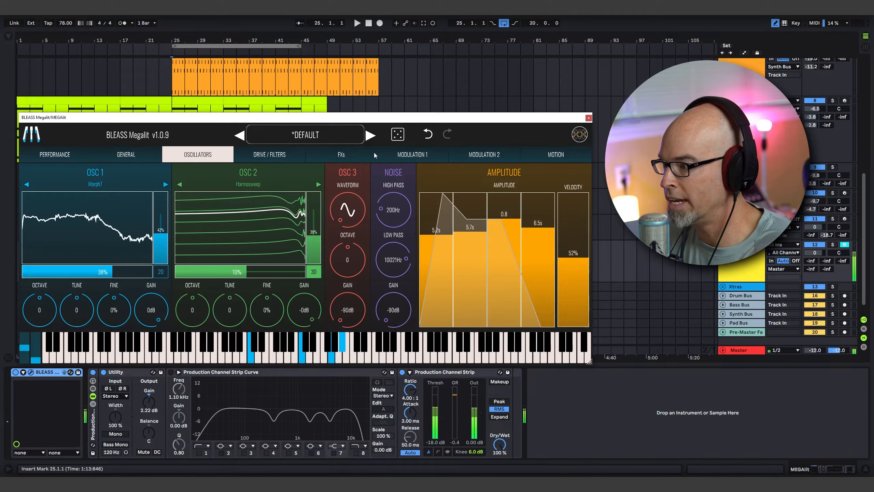
left_click(399, 155)
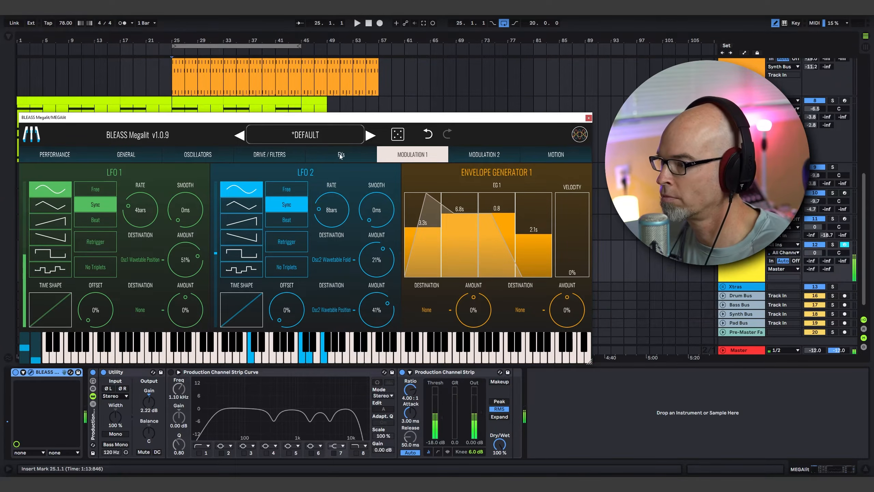
Route the performance Pressure control to Osc1 Wavetable Fold with an amount of 45%.
left_click(275, 155)
left_click(214, 154)
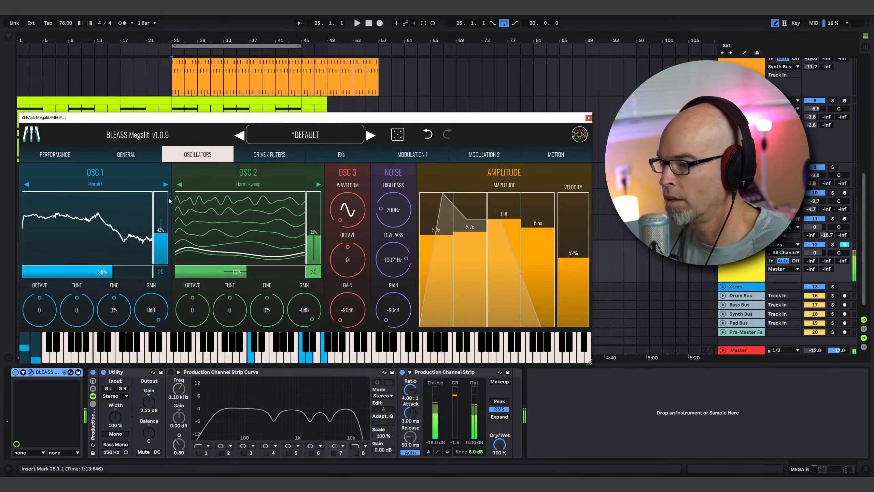
left_click(92, 157)
left_click(72, 158)
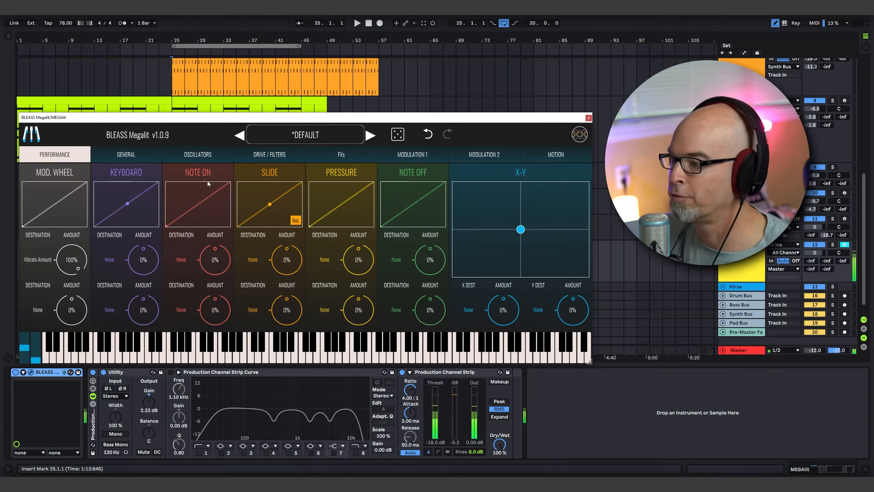
left_click(324, 259)
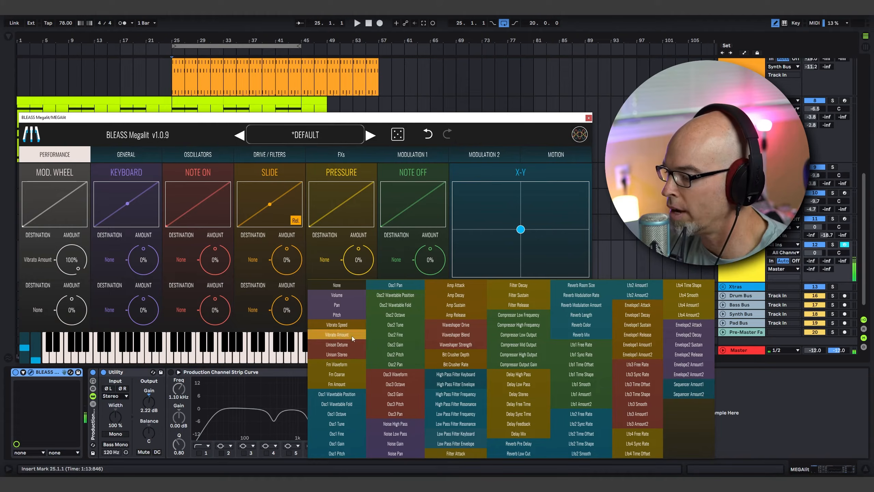
left_click(354, 404)
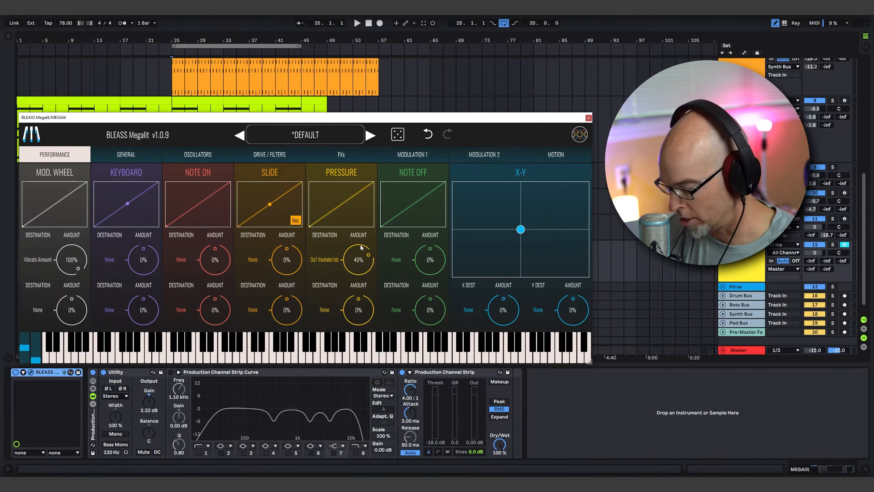
Reduce the Pressure control's Osc1 Wavetable Fold amount to 13% and bend its response curve strongly downward for a slow initial rise.
left_click(199, 155)
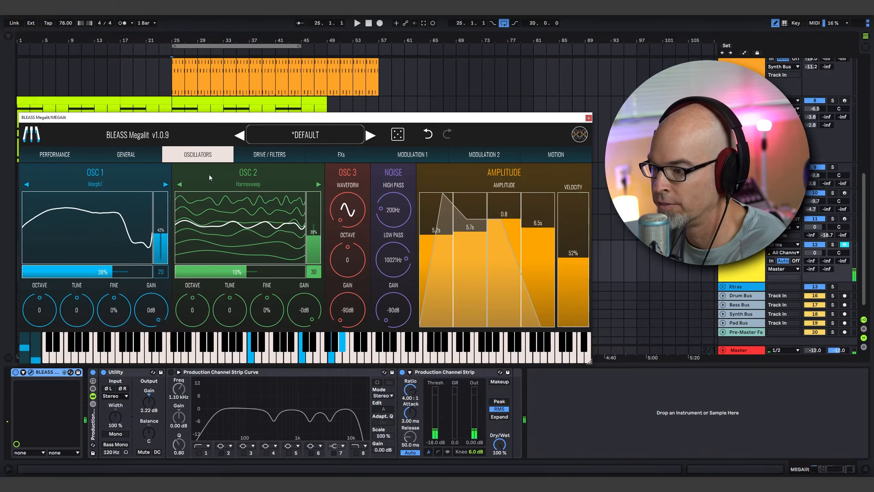
left_click(54, 154)
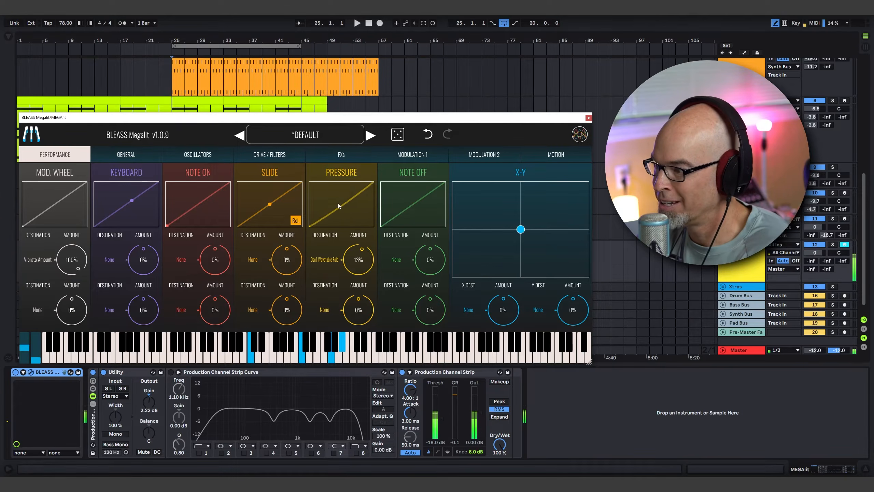
left_click_drag(332, 192, 345, 200)
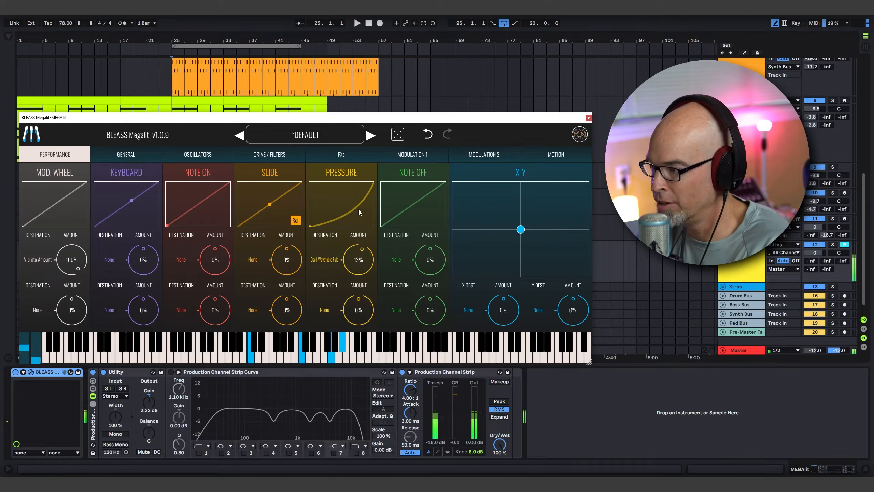
left_click_drag(359, 209, 359, 216)
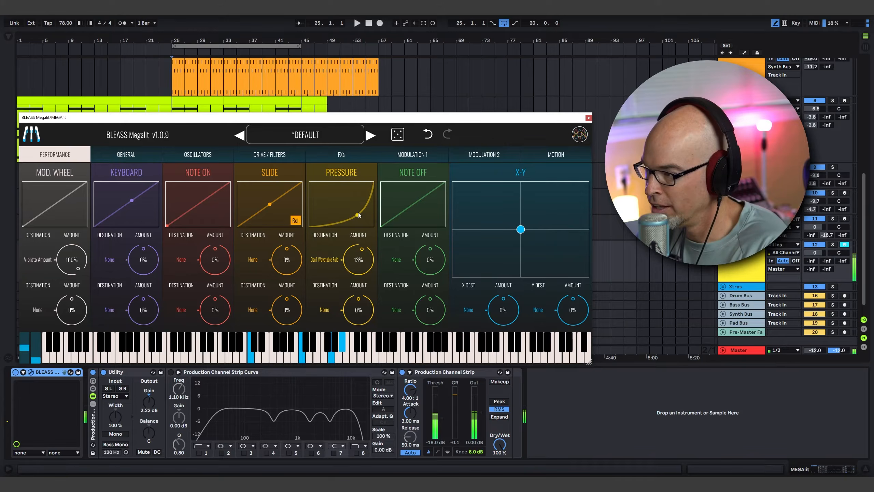
left_click(328, 154)
left_click(293, 153)
left_click(225, 159)
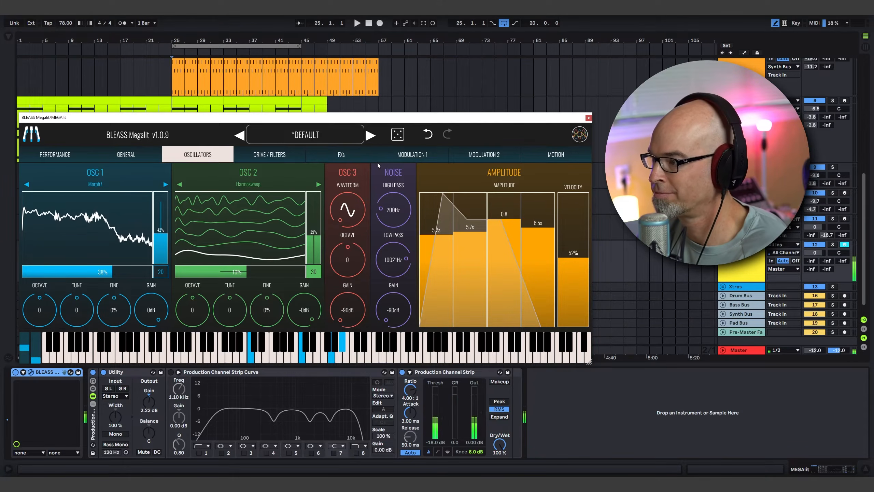
Enable the compressor with 5 dB low gain, 3 dB high gain and an 11 ms attack.
left_click(350, 155)
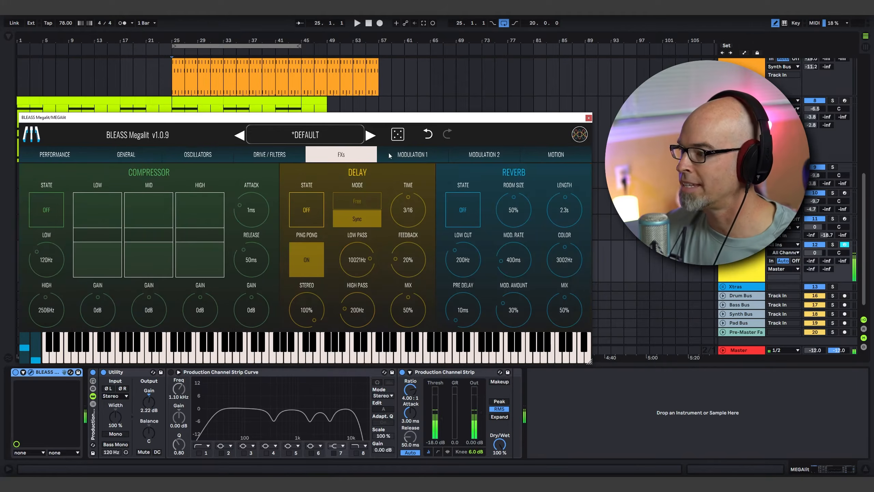
left_click(55, 209)
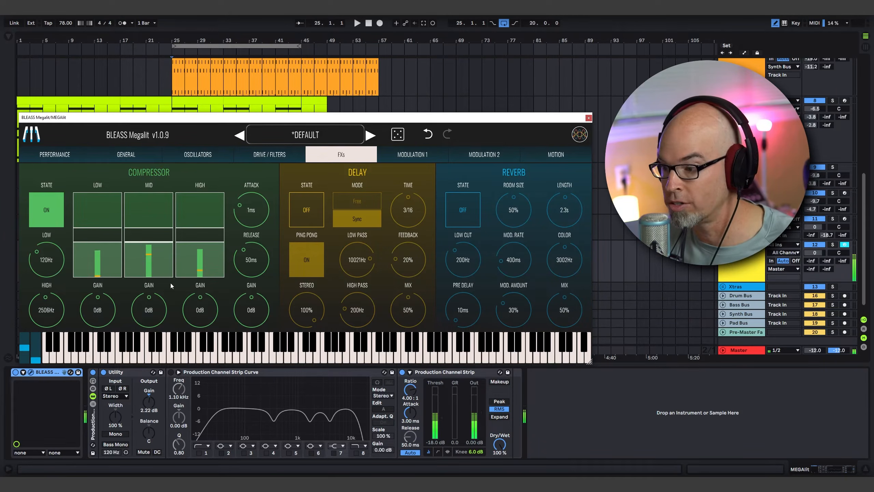
left_click_drag(107, 306, 108, 292)
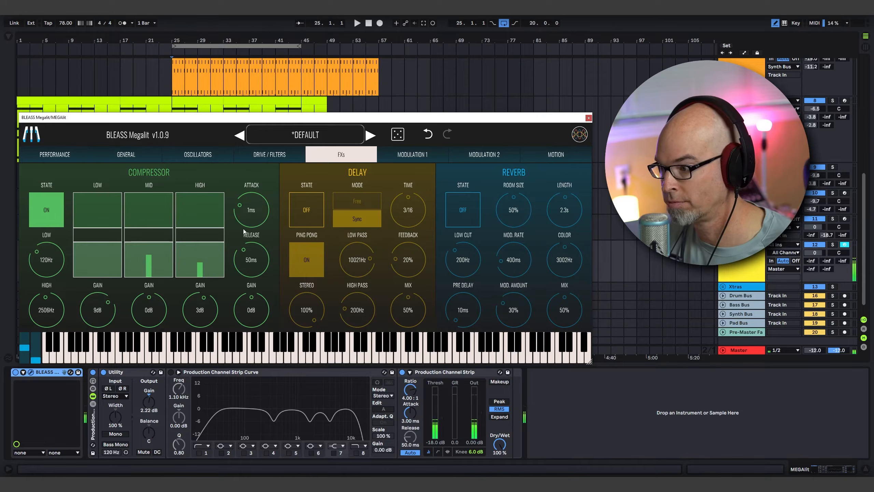
left_click_drag(249, 217, 256, 188)
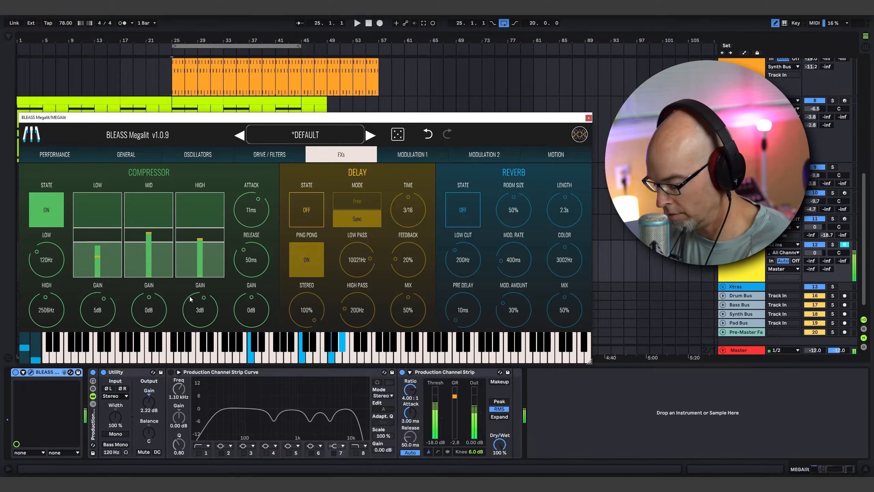
Bring in Osc 3 as a triangle wave one octave down with a gain of -11 dB.
left_click(200, 155)
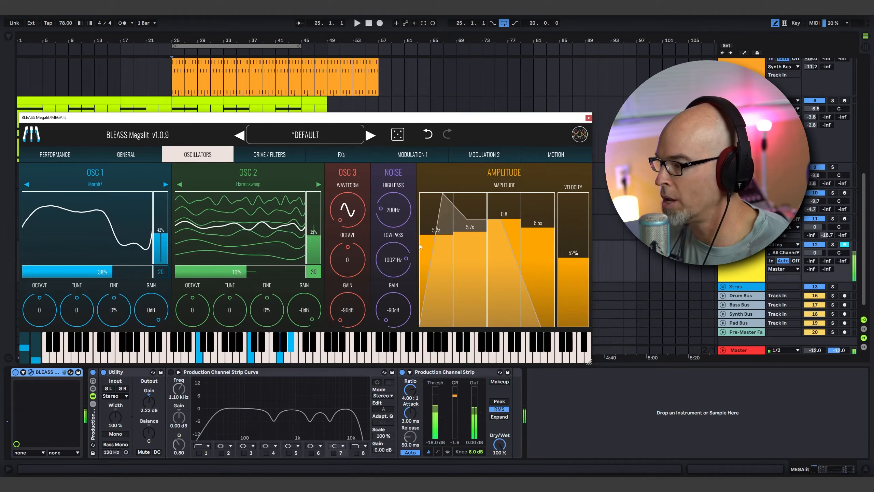
left_click_drag(350, 310, 348, 277)
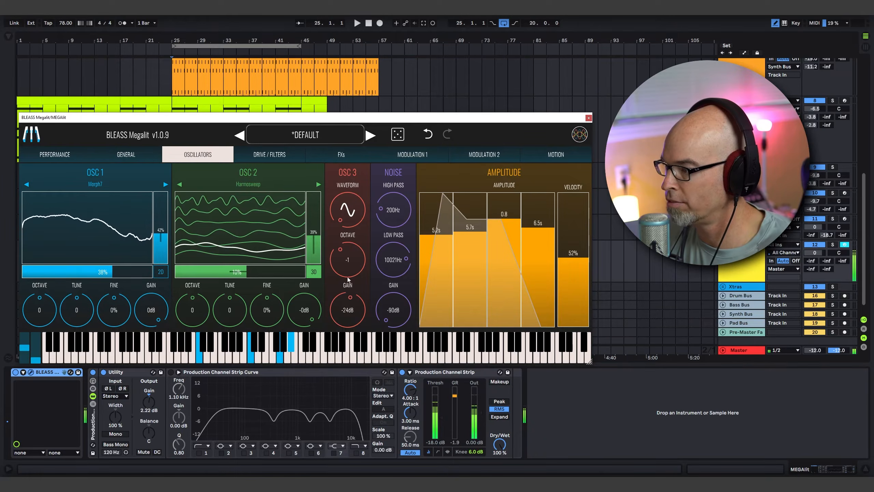
left_click_drag(349, 220, 351, 212)
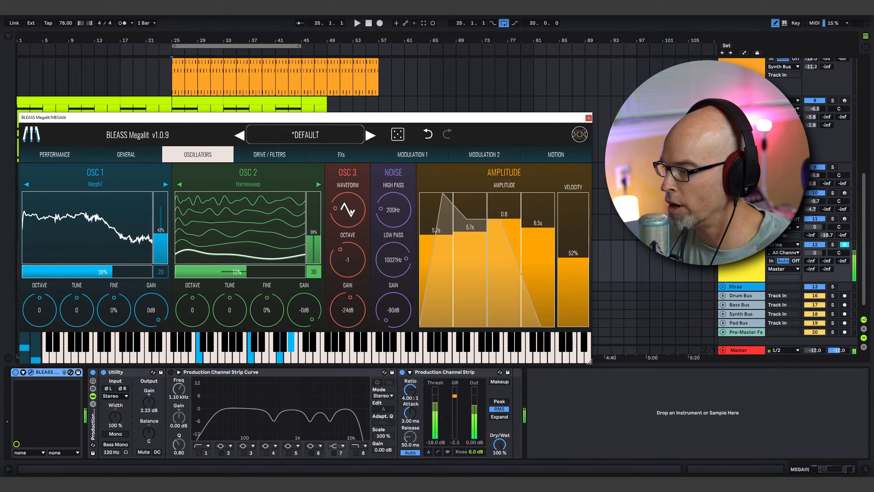
left_click_drag(351, 303, 354, 291)
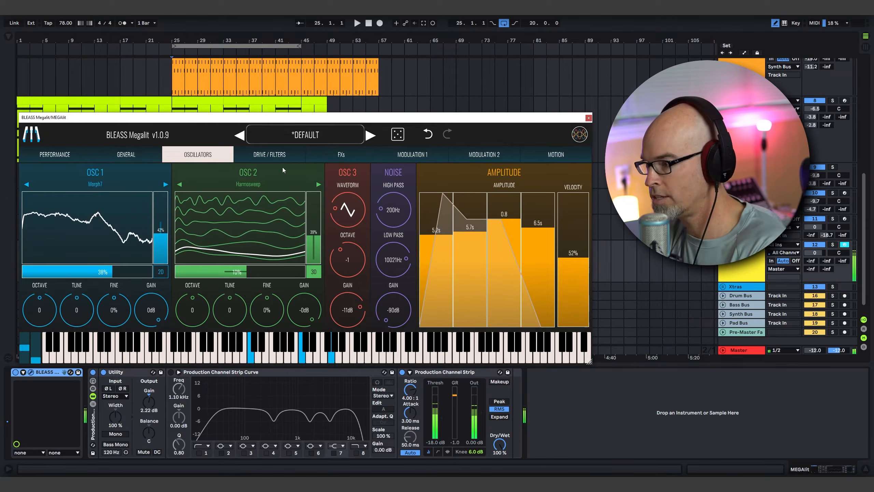
Enable the delay with a synced time of 1/12, 72% feedback and a 70% mix.
left_click(343, 156)
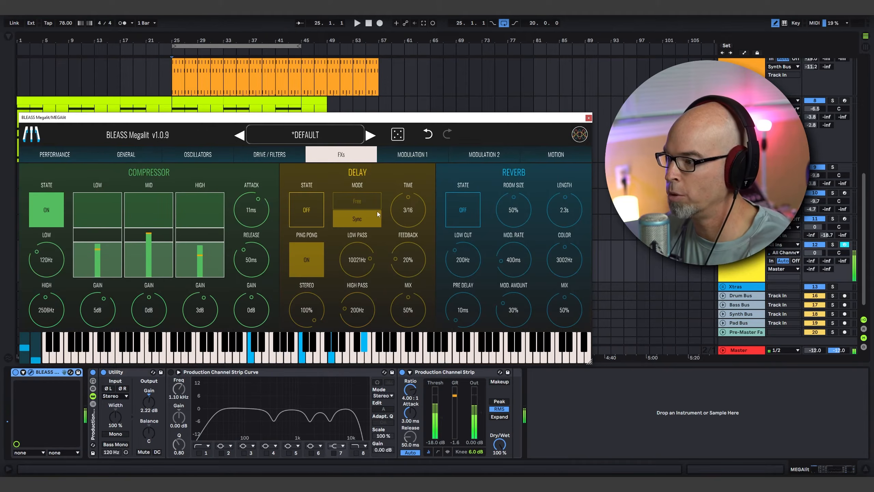
left_click(302, 206)
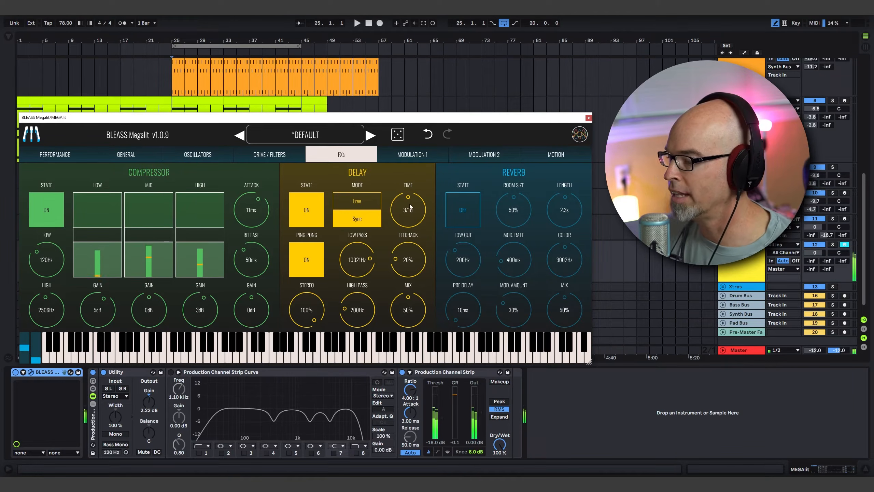
left_click_drag(420, 209, 415, 236)
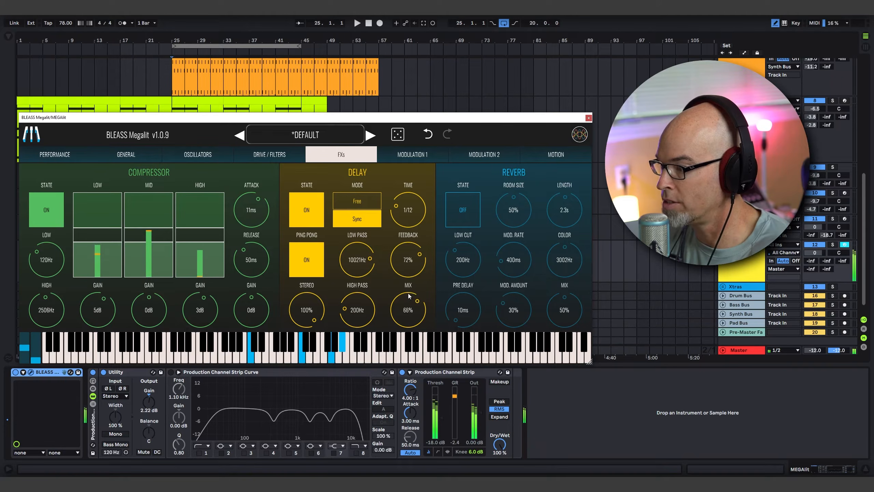
Enable the reverb with 76% room size, 6.9 s length and a 77% mix.
left_click(467, 208)
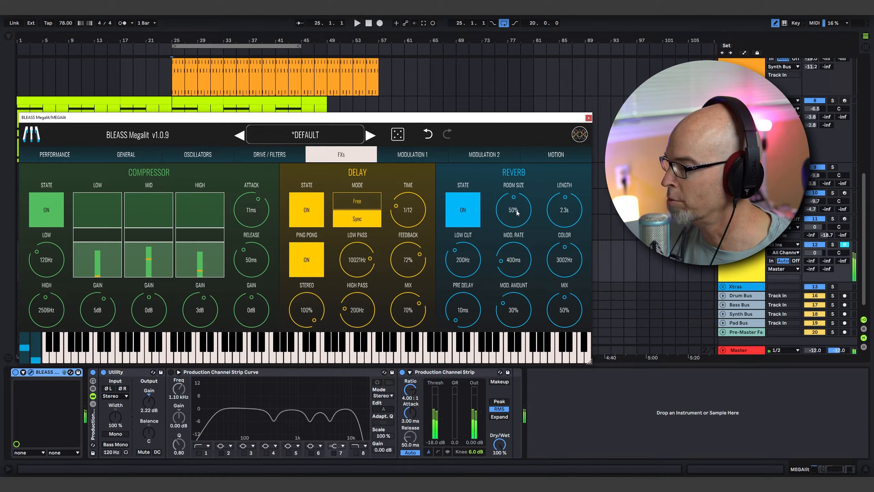
left_click_drag(517, 191, 518, 189)
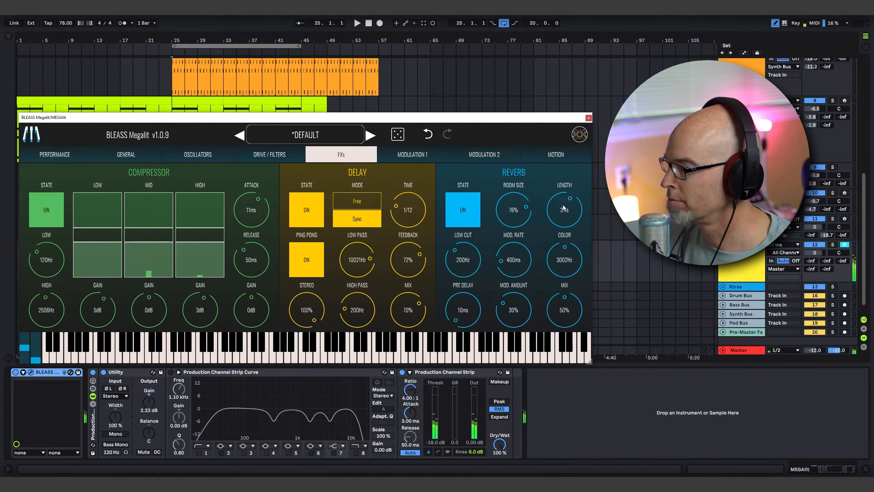
left_click_drag(566, 206, 566, 201)
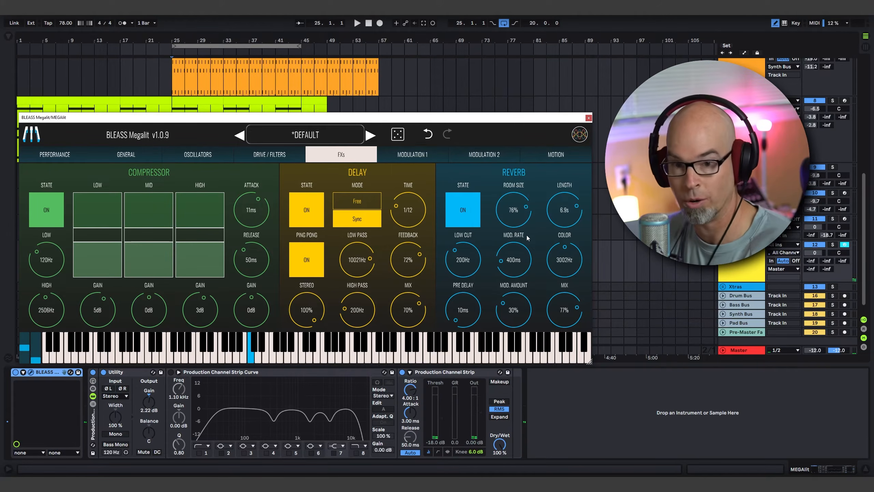
Start the song's playback to hear the pad in context and lower the Utility gain to -2.22 dB.
left_click(357, 23)
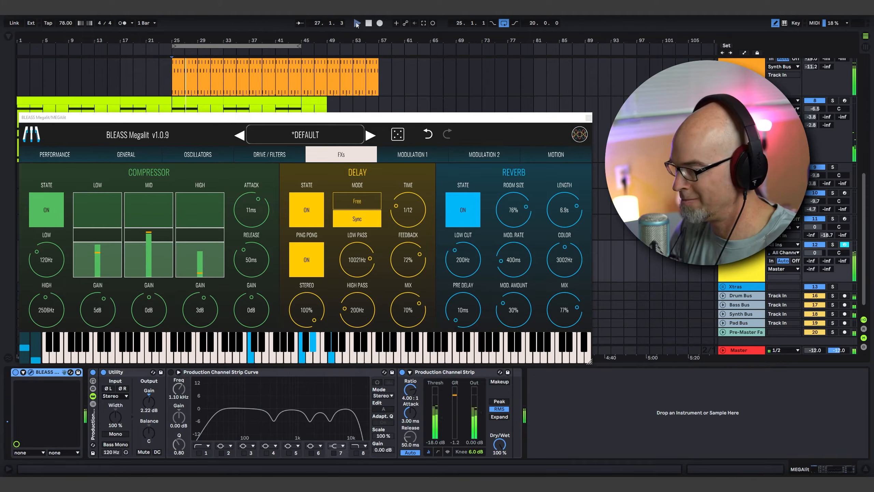
left_click(198, 154)
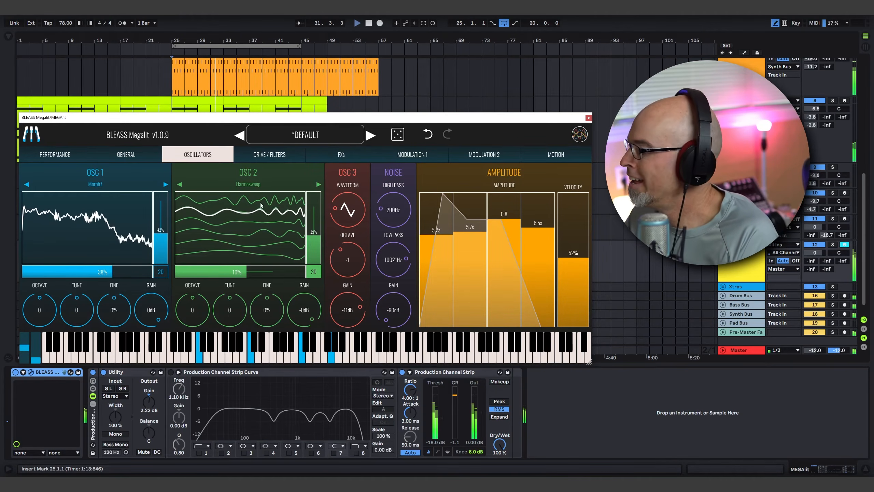
left_click_drag(147, 401, 148, 413)
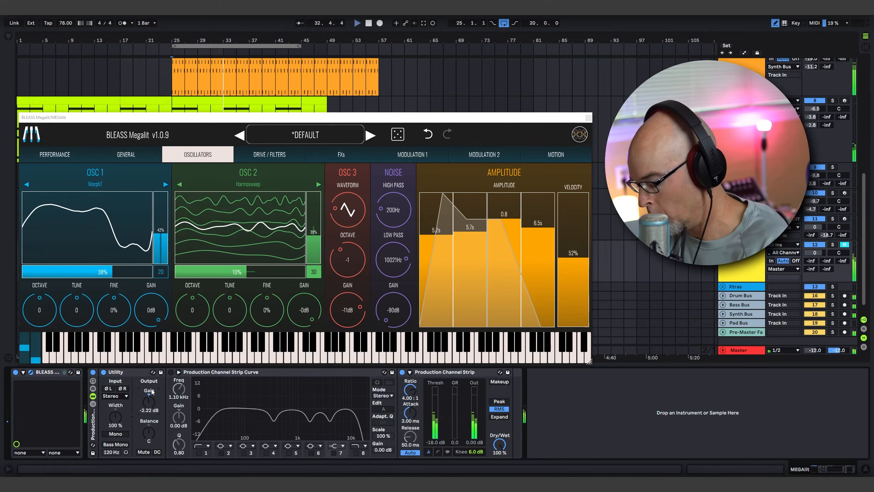
key("ctrl+z")
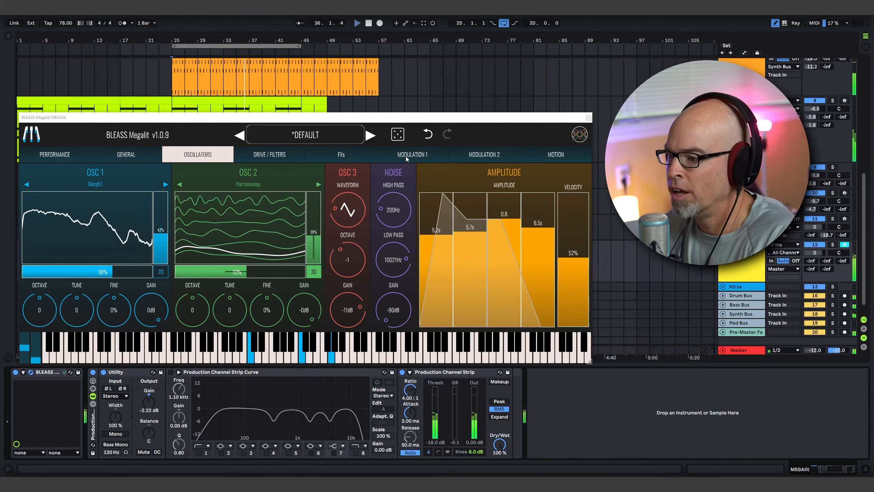
Apply FM to Osc2 using a triangle wave, a coarse ratio of 2 and an amount of 30%.
left_click(134, 159)
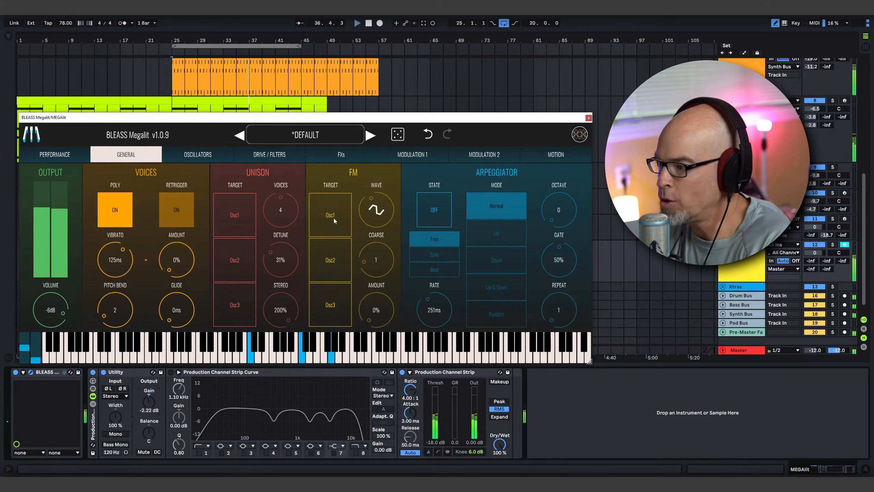
left_click(331, 261)
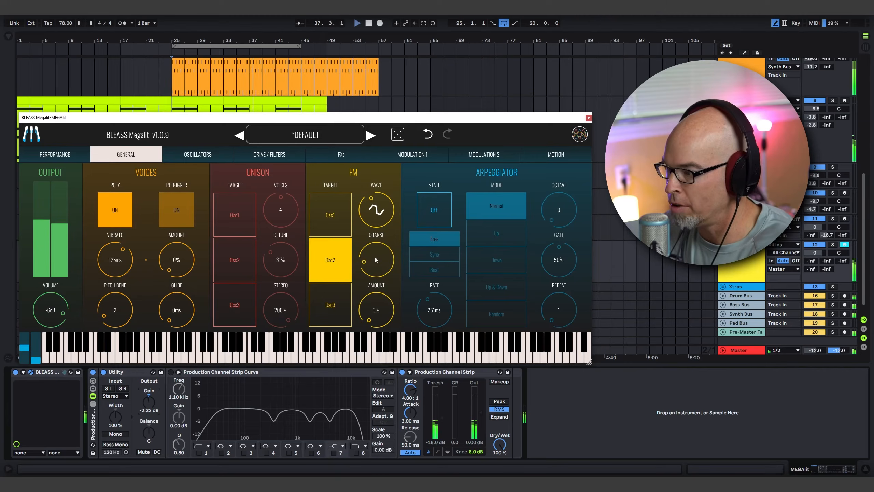
left_click_drag(383, 258, 382, 252)
left_click_drag(377, 311, 380, 287)
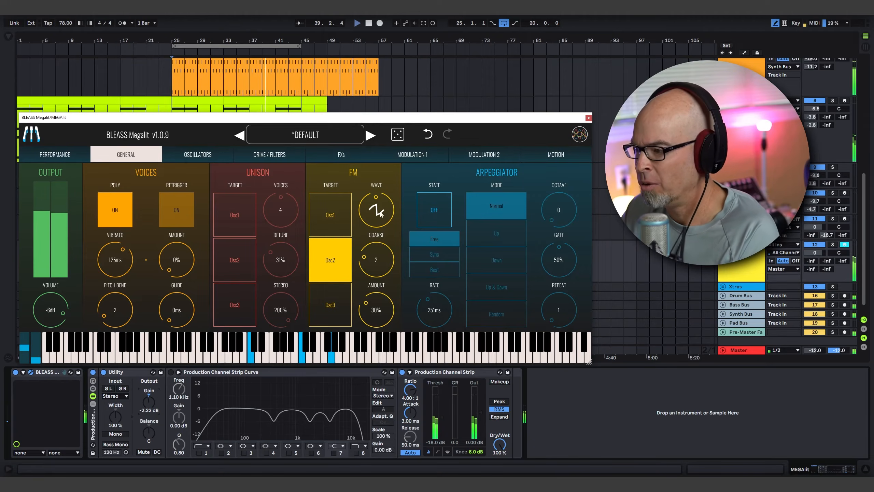
left_click_drag(381, 208, 370, 205)
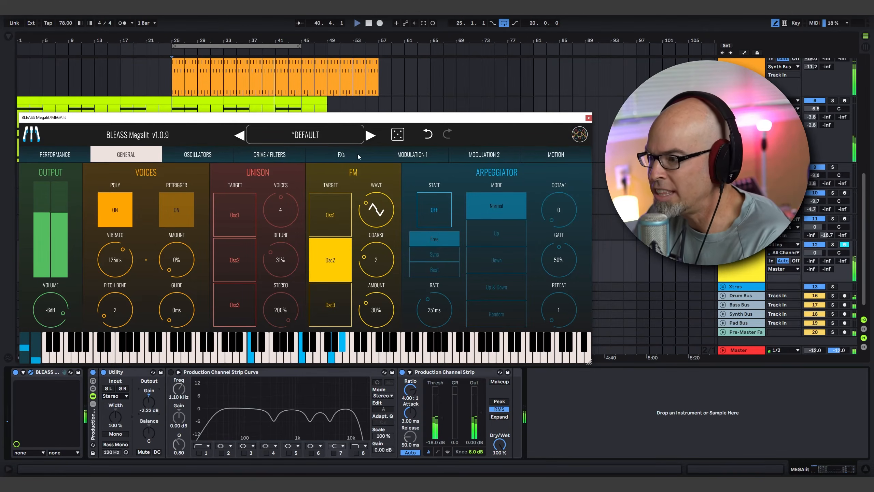
Turn on the motion sequencer, route its first destination to Osc2 Pan at 16%, and set the resolution to 1/8.
left_click(417, 155)
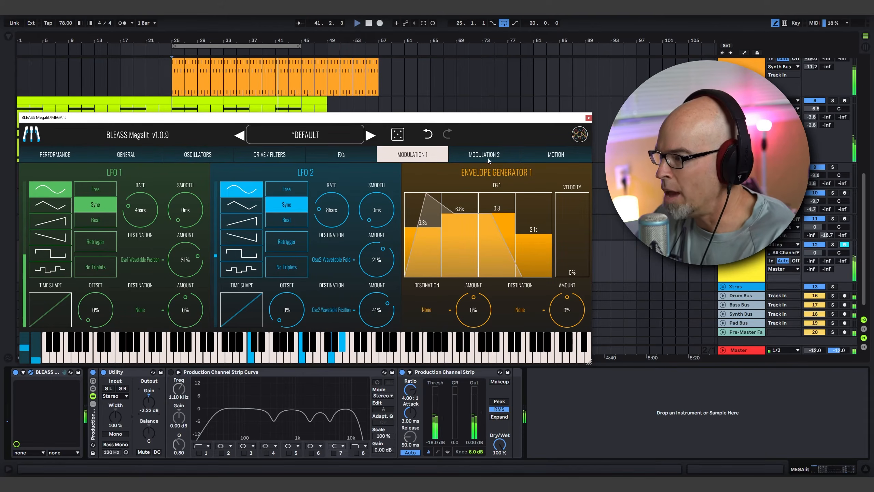
left_click(499, 158)
left_click(551, 156)
left_click(36, 210)
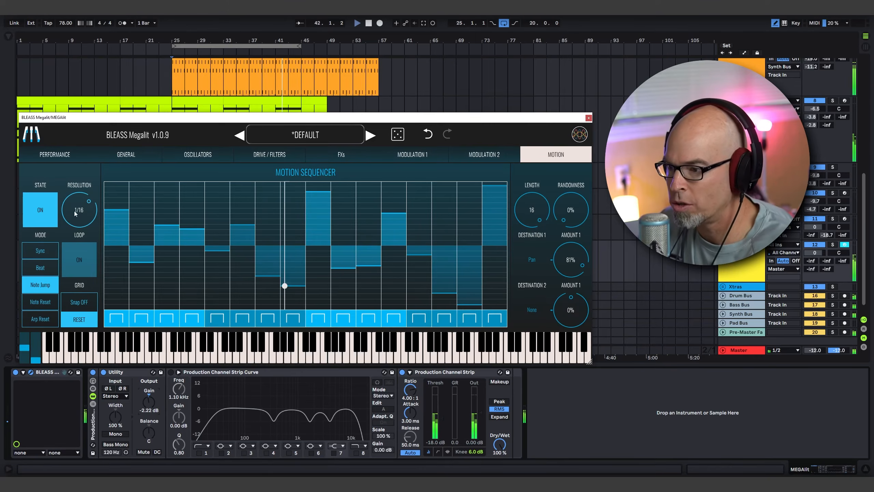
left_click(535, 260)
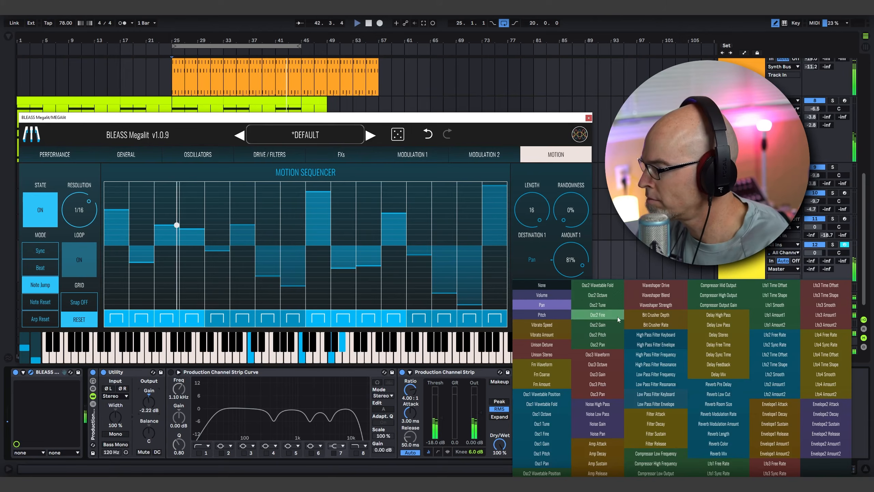
left_click(611, 345)
left_click_drag(572, 260, 574, 296)
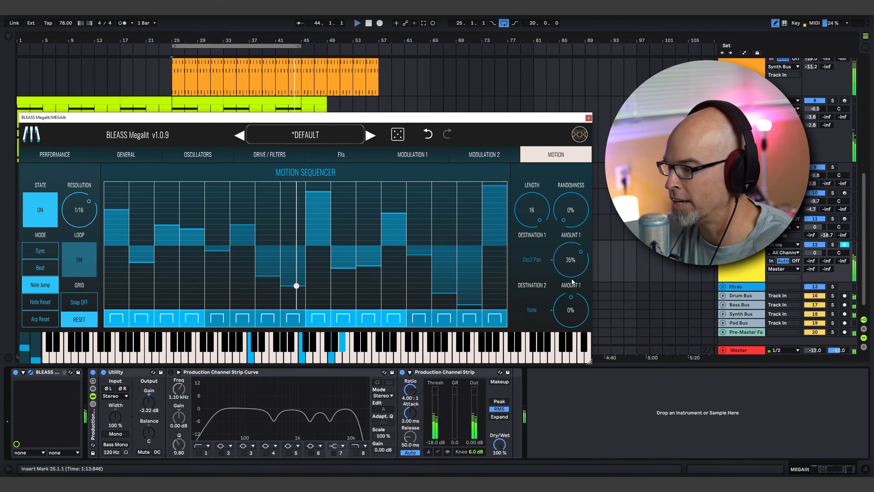
left_click_drag(78, 212, 74, 222)
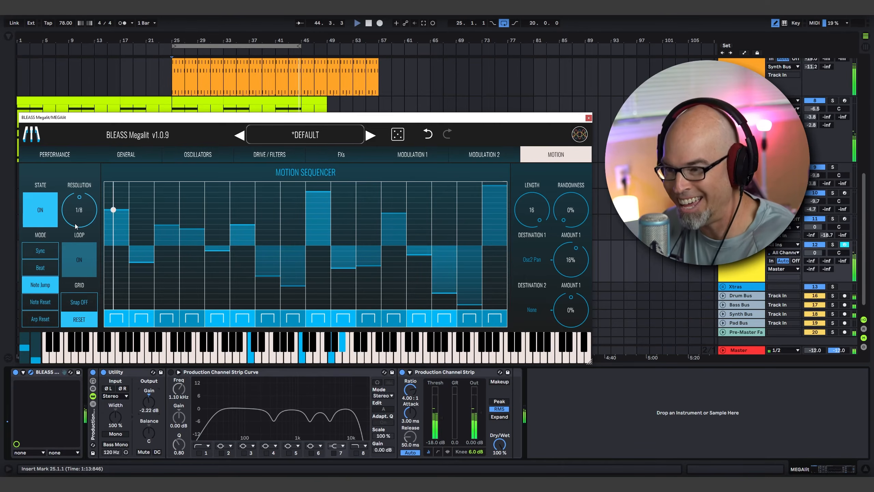
left_click(198, 154)
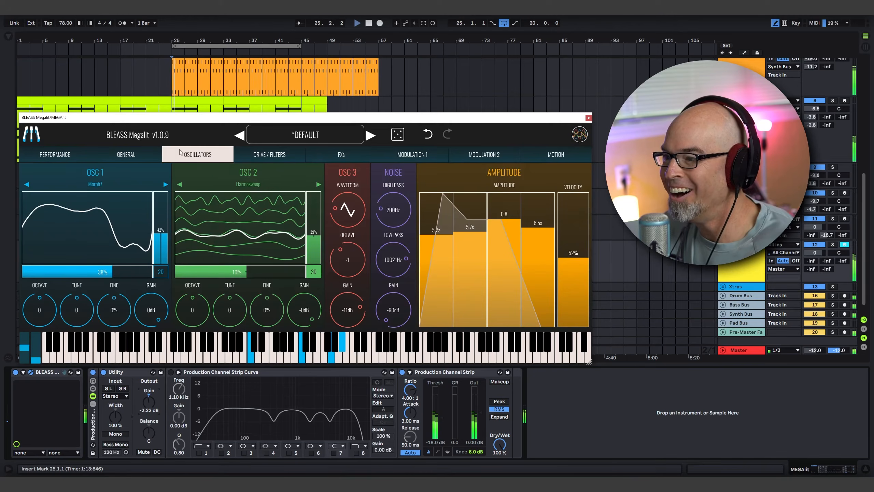